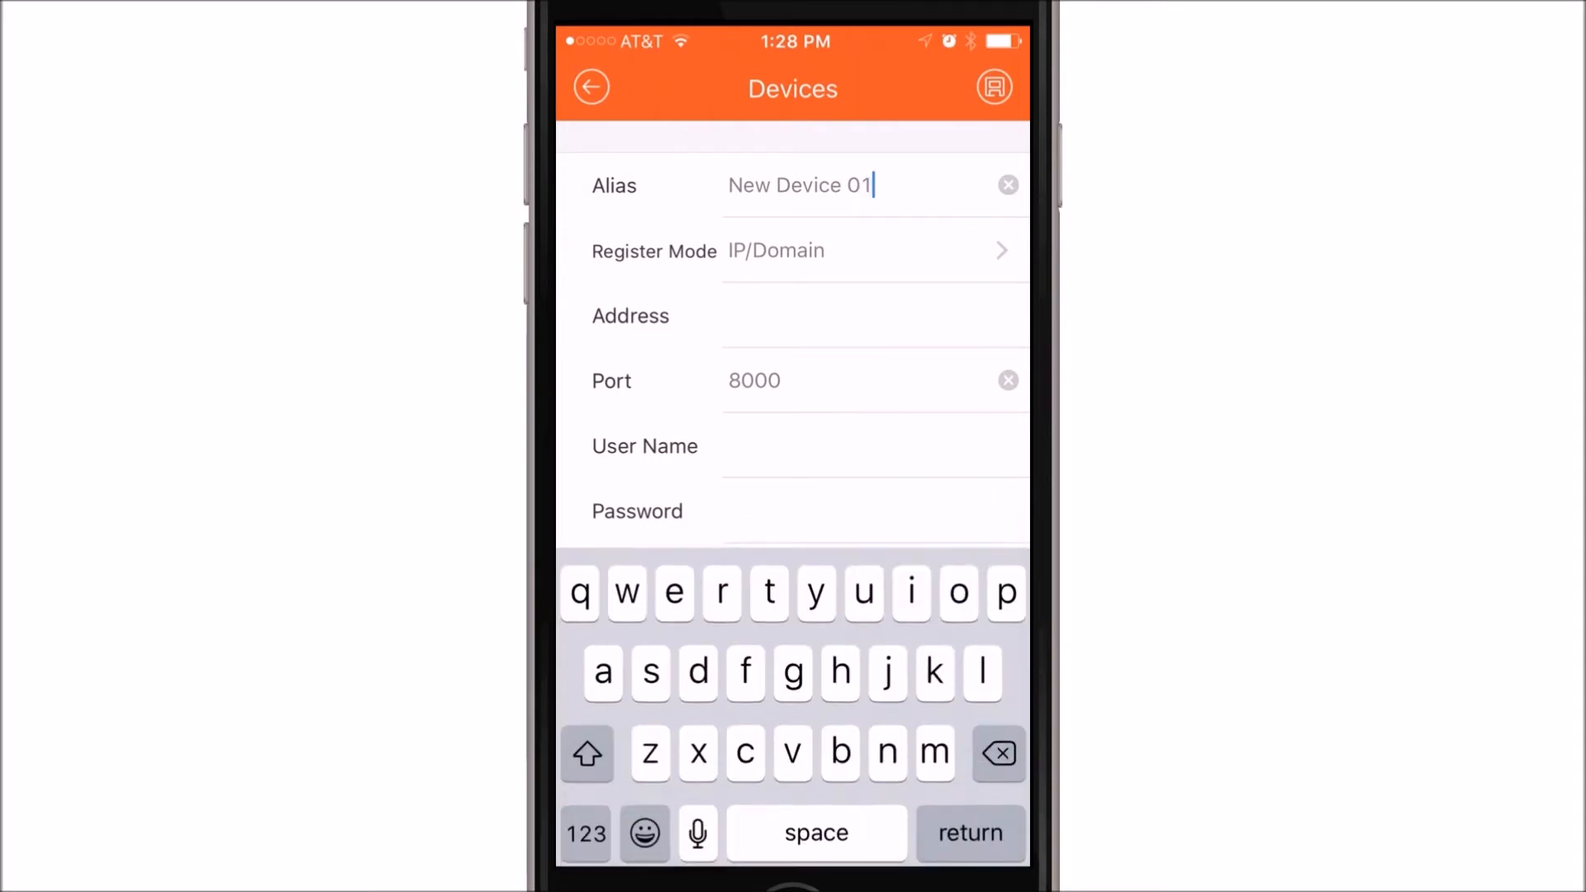
- Erase the default alias so the device can be named dvr, then move to the Address field
key("BackSpace")
key("BackSpace")
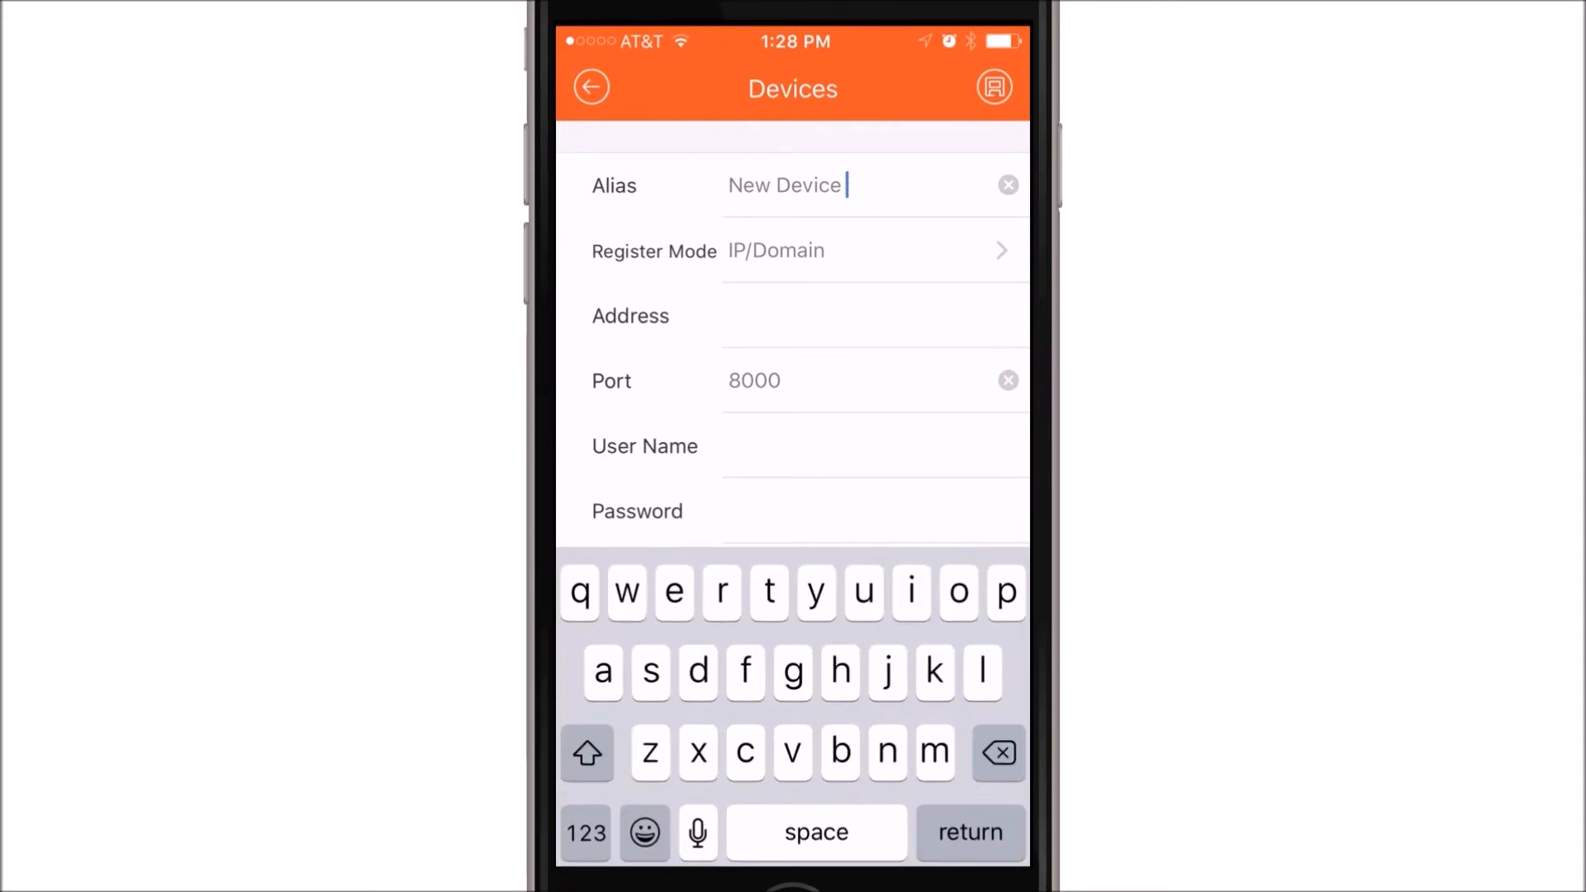
key("BackSpace")
key("BackSpace")
key("BackSpace")
key("BackSpace")
key("BackSpace")
key("BackSpace")
key("BackSpace")
key("BackSpace")
key("BackSpace")
key("BackSpace")
key("BackSpace")
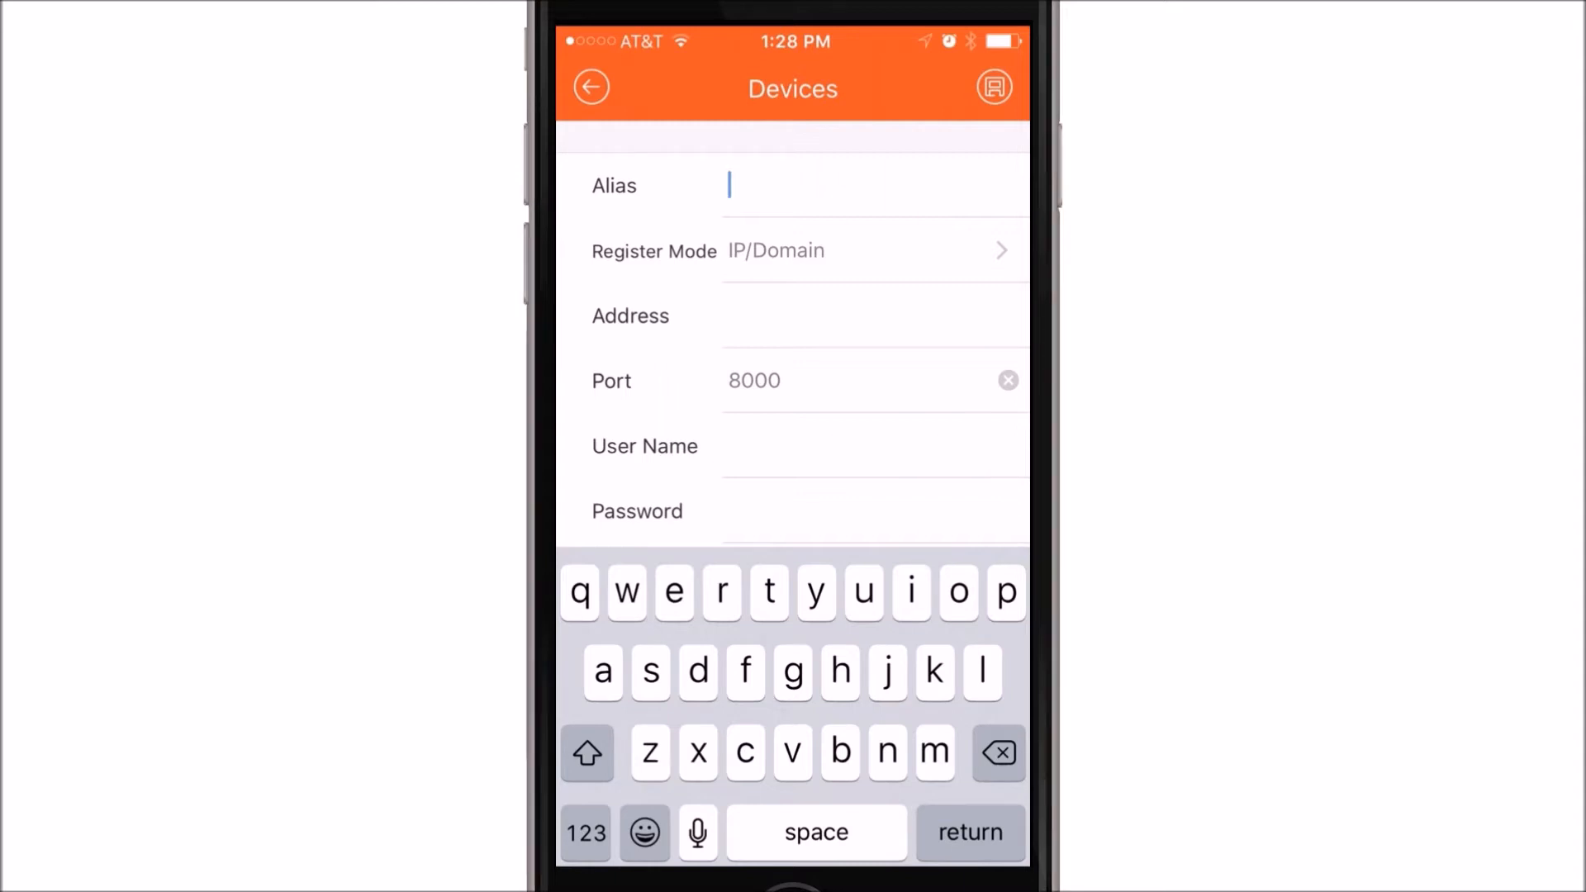
type("dvr")
left_click(868, 316)
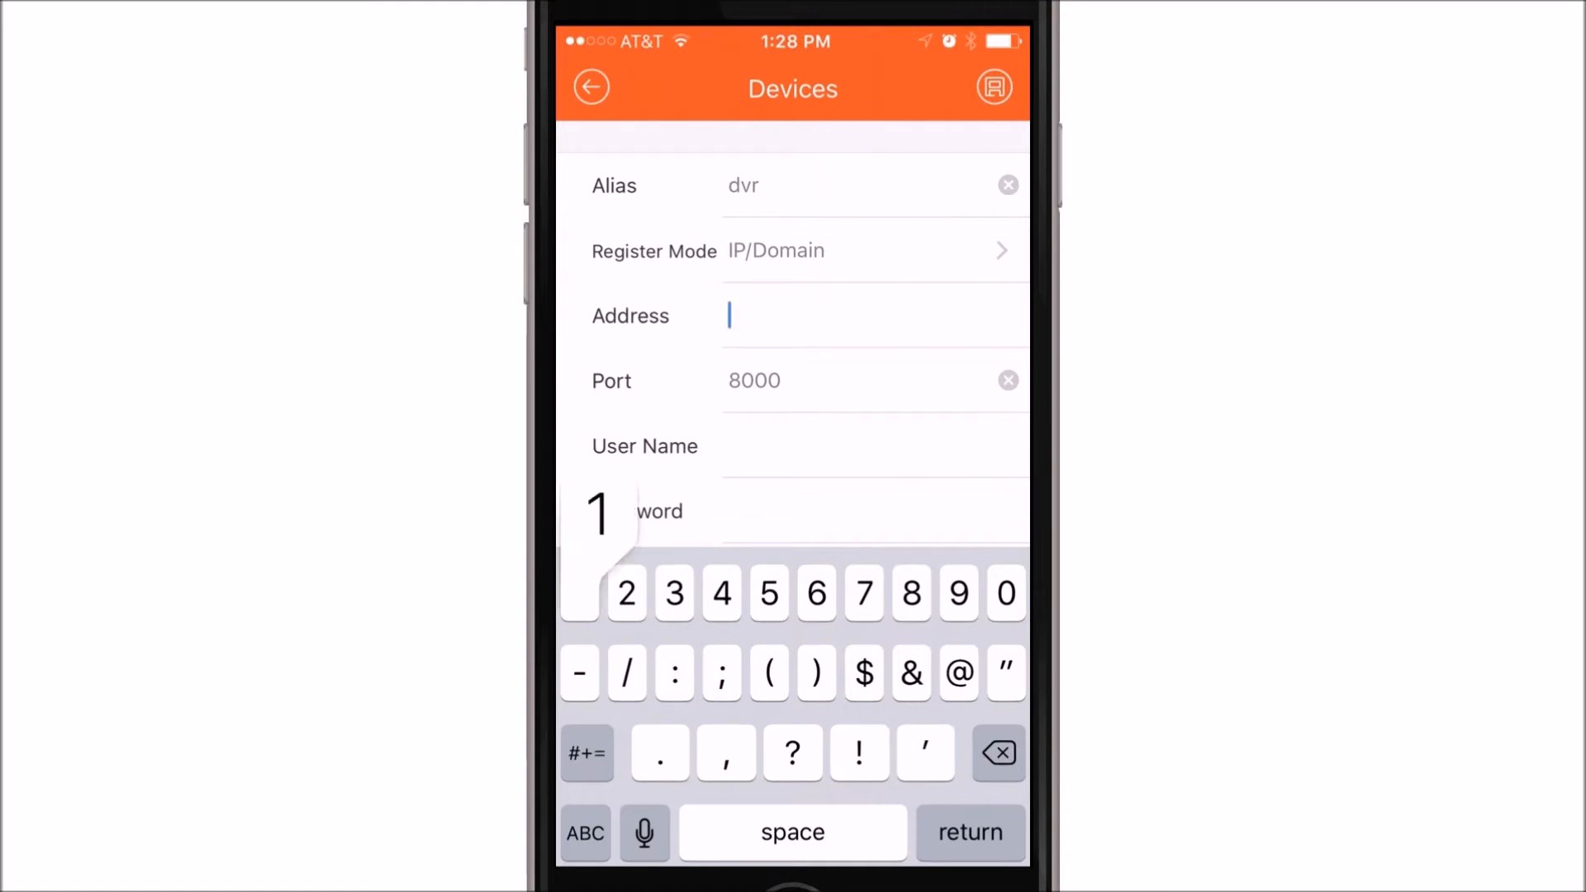
type("192.1")
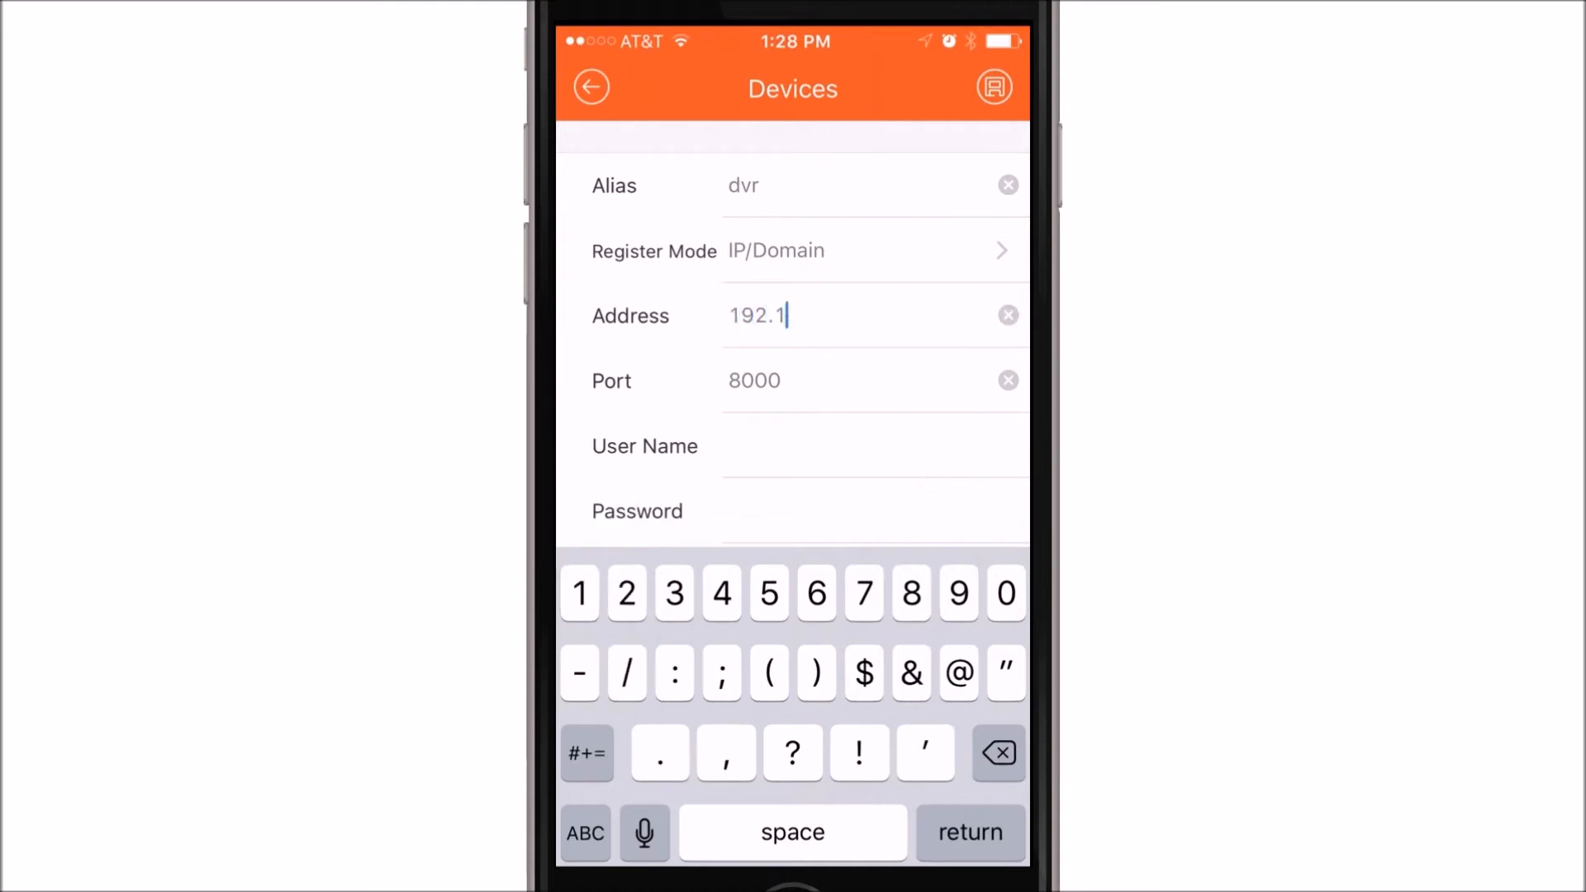
type("68.")
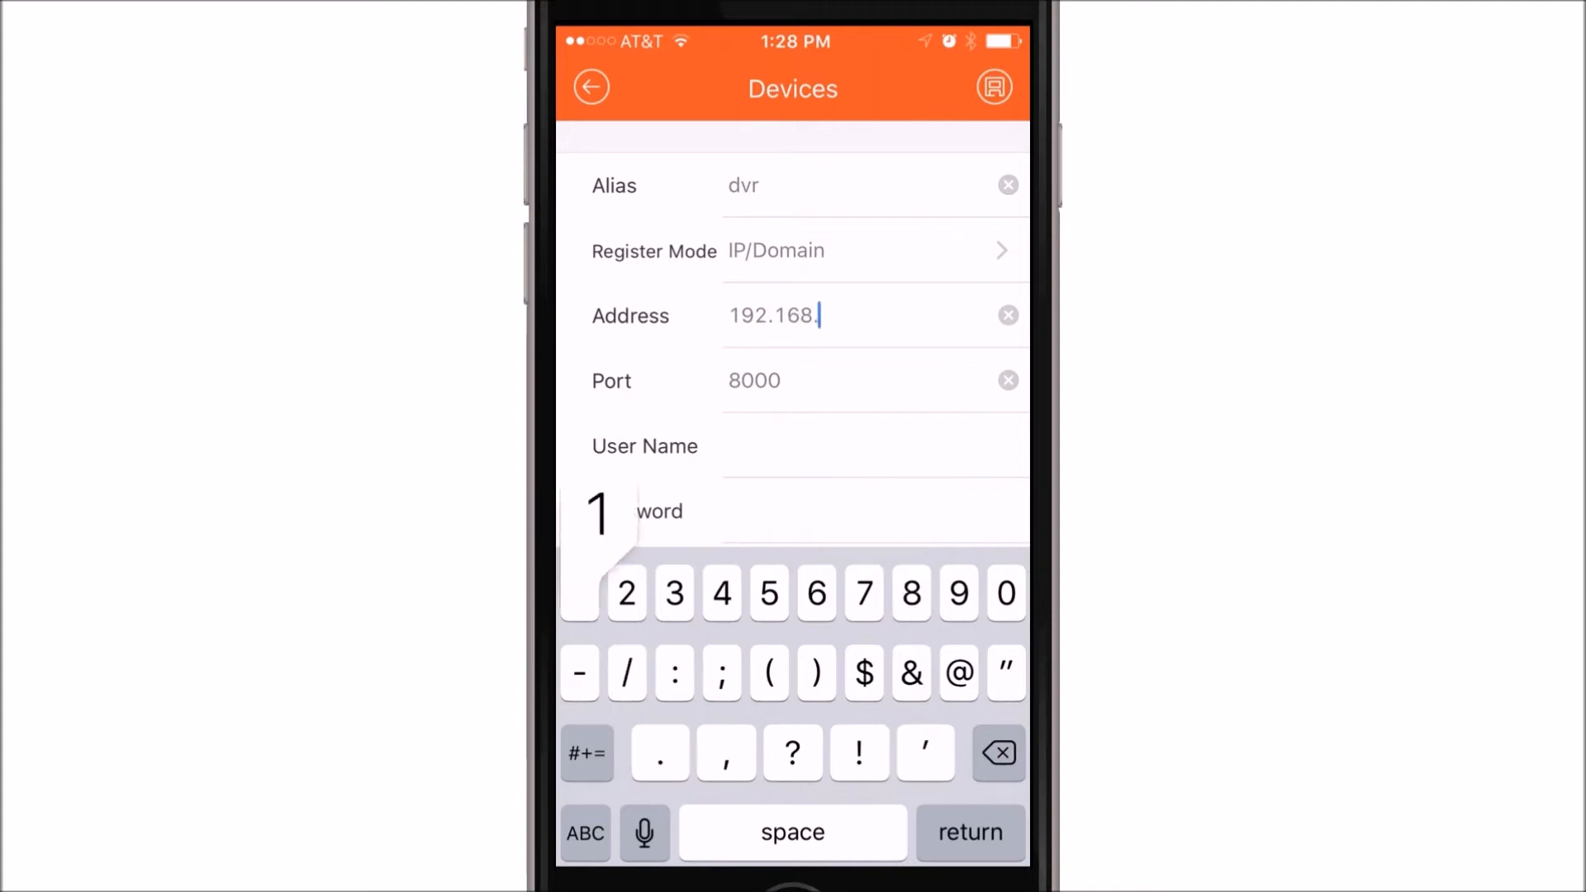
type("1.125")
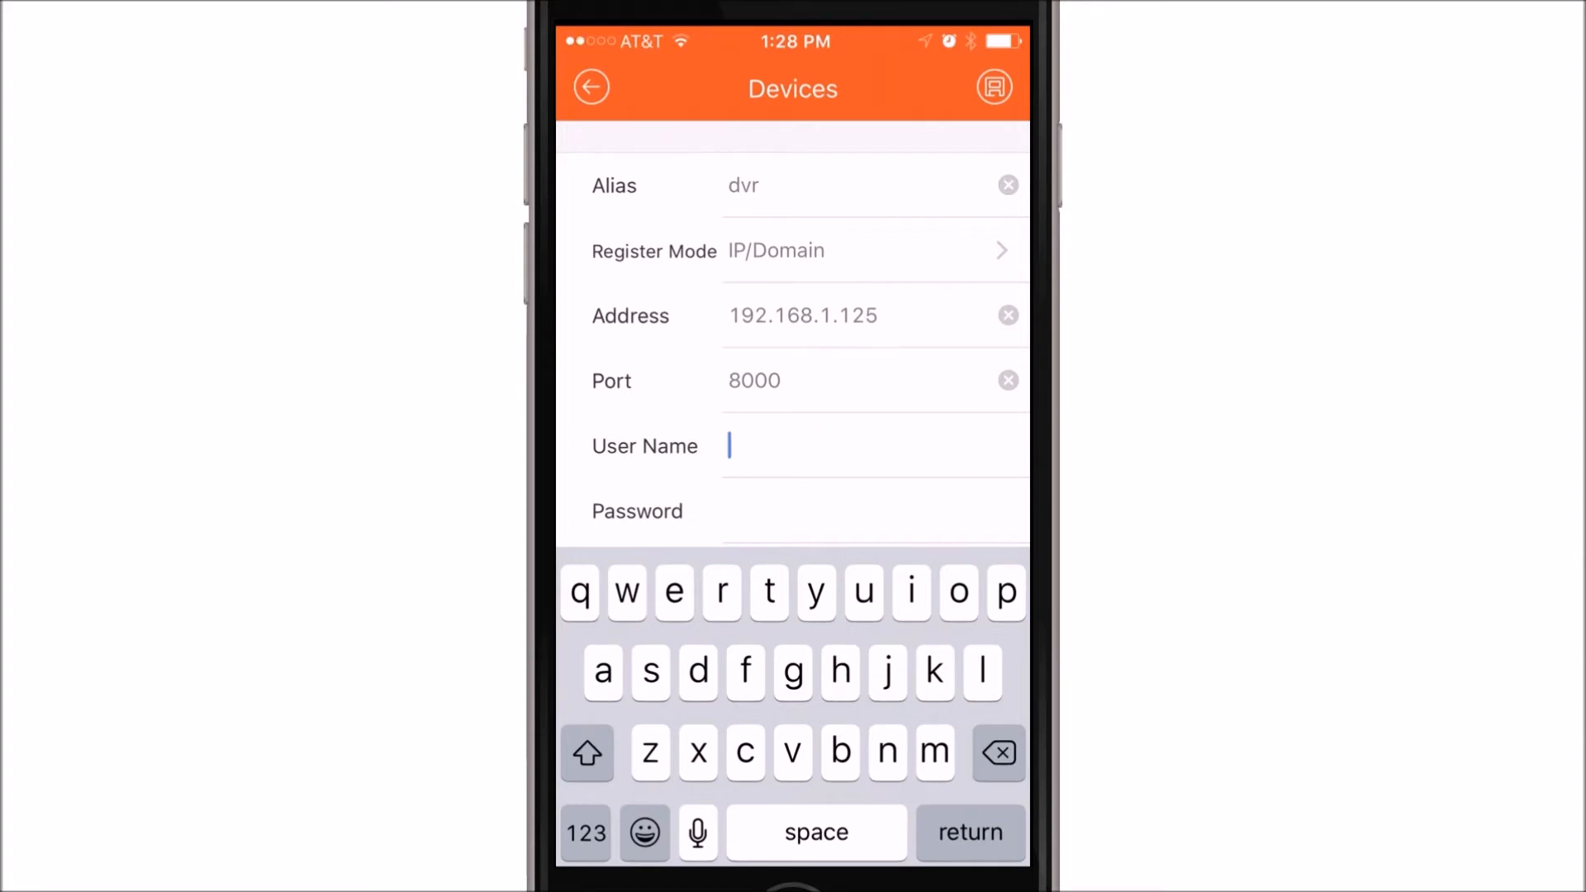
type("admi")
type("n")
- Enter the admin password and save the dvr device, opening its Camera 01 view
left_click(867, 511)
left_click(585, 831)
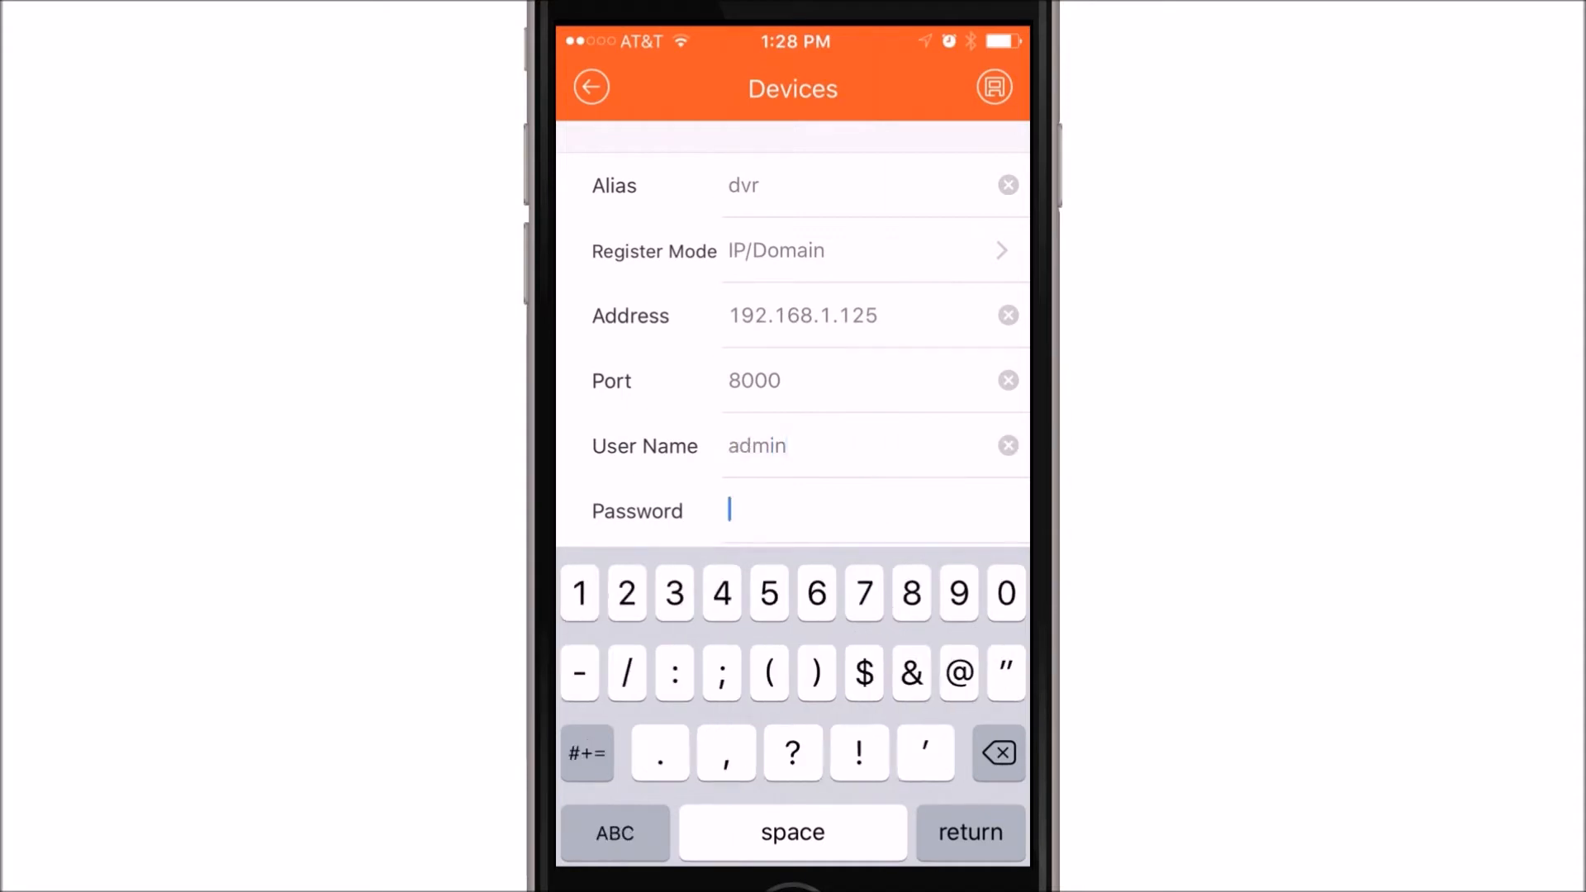
type("1111")
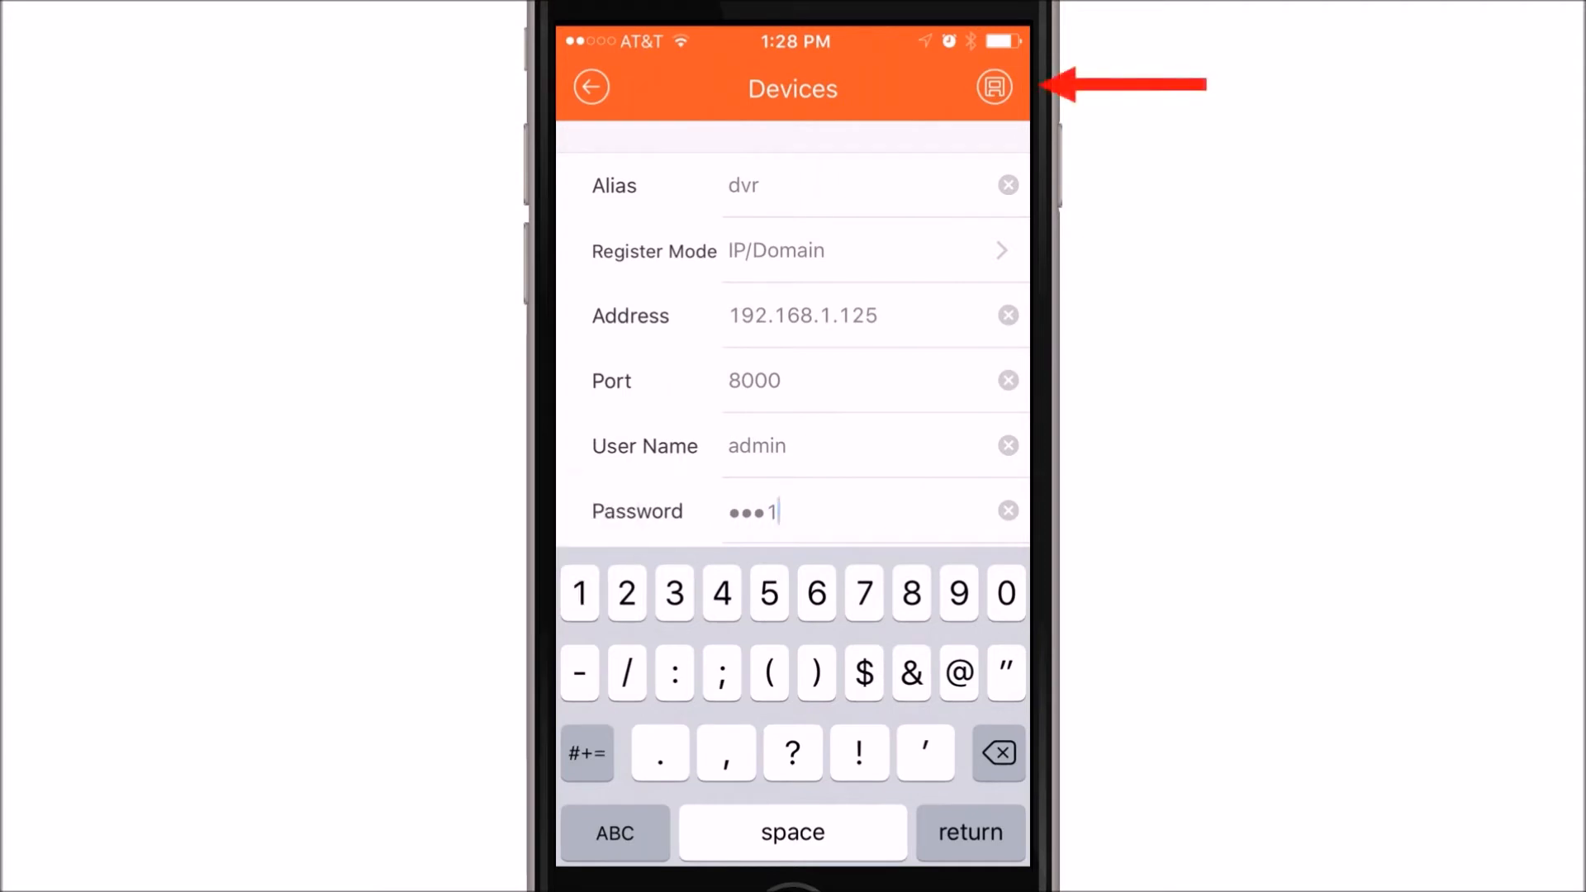
left_click(993, 87)
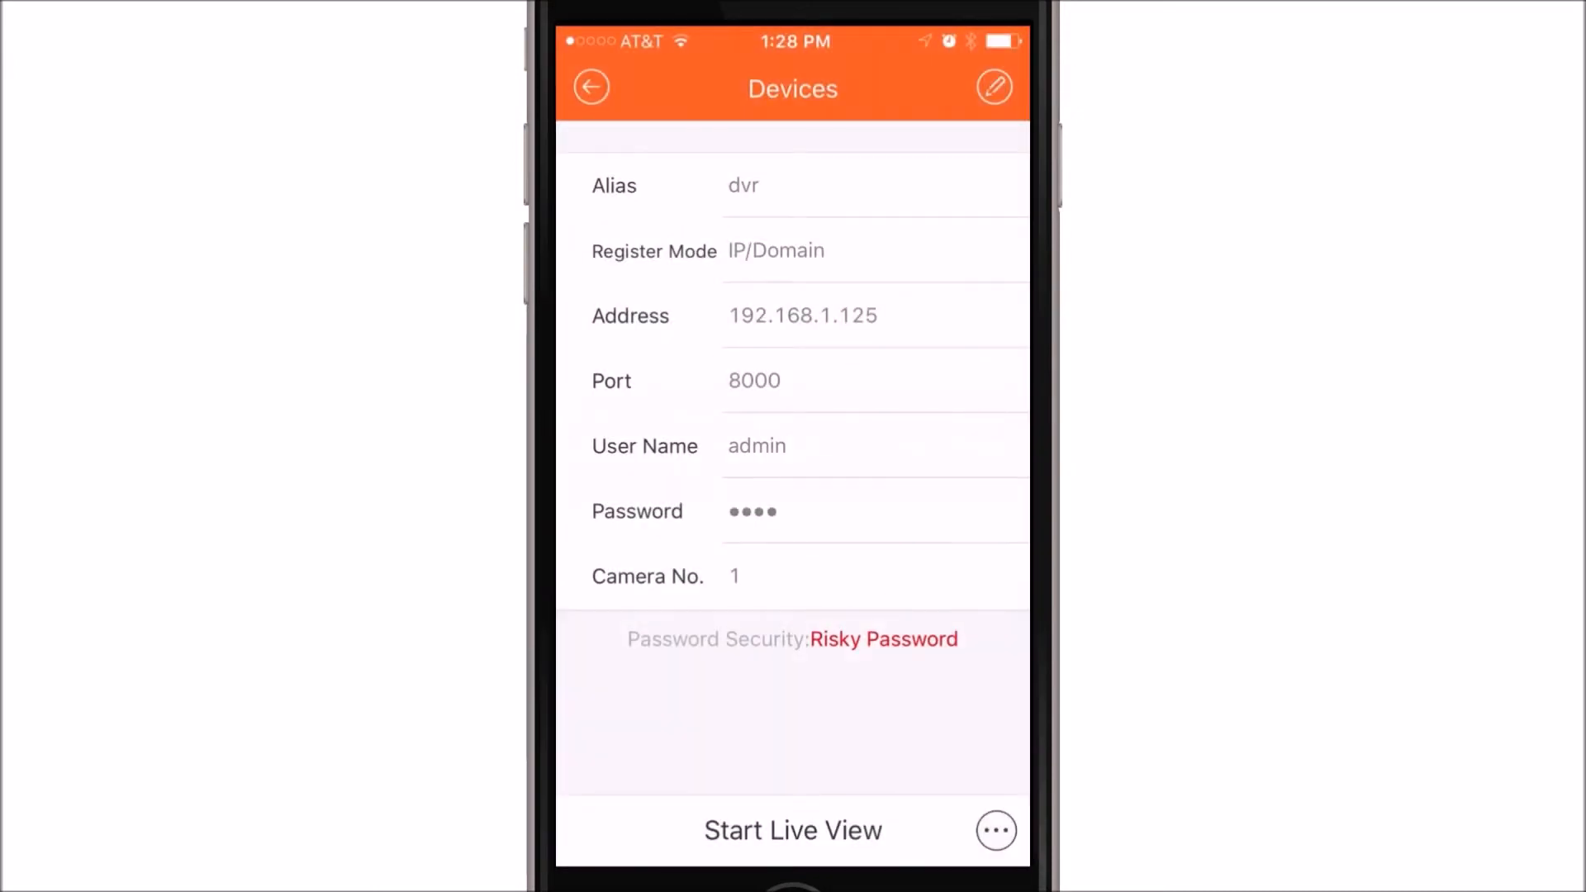
- Start live view, try the 4, 9 and 16 camera grids, then return to Camera 01 full-size
left_click(794, 831)
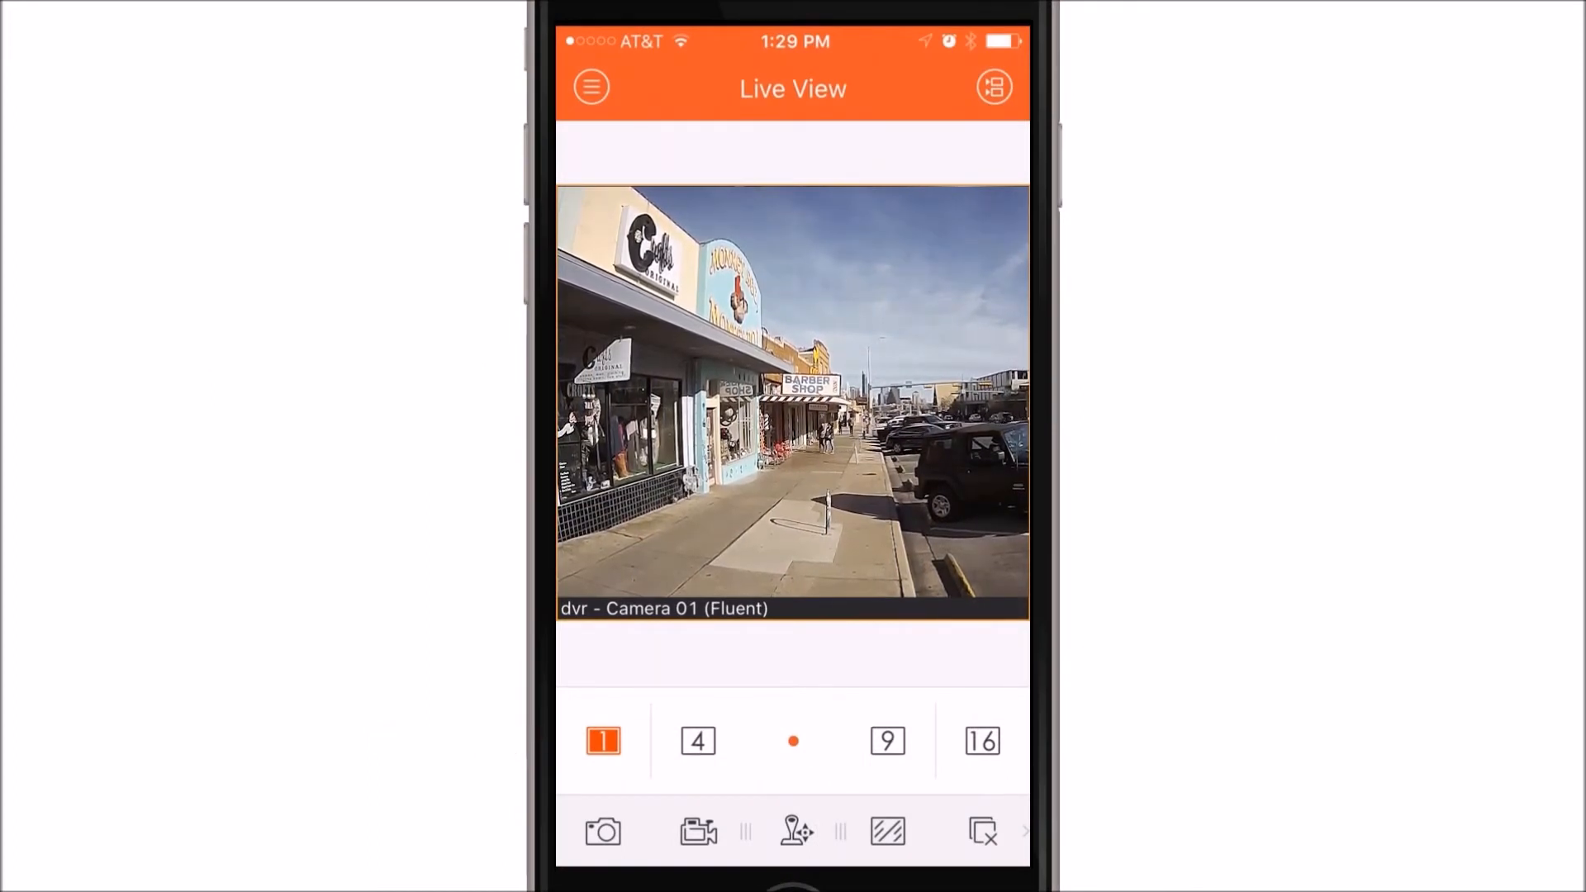
left_click(698, 740)
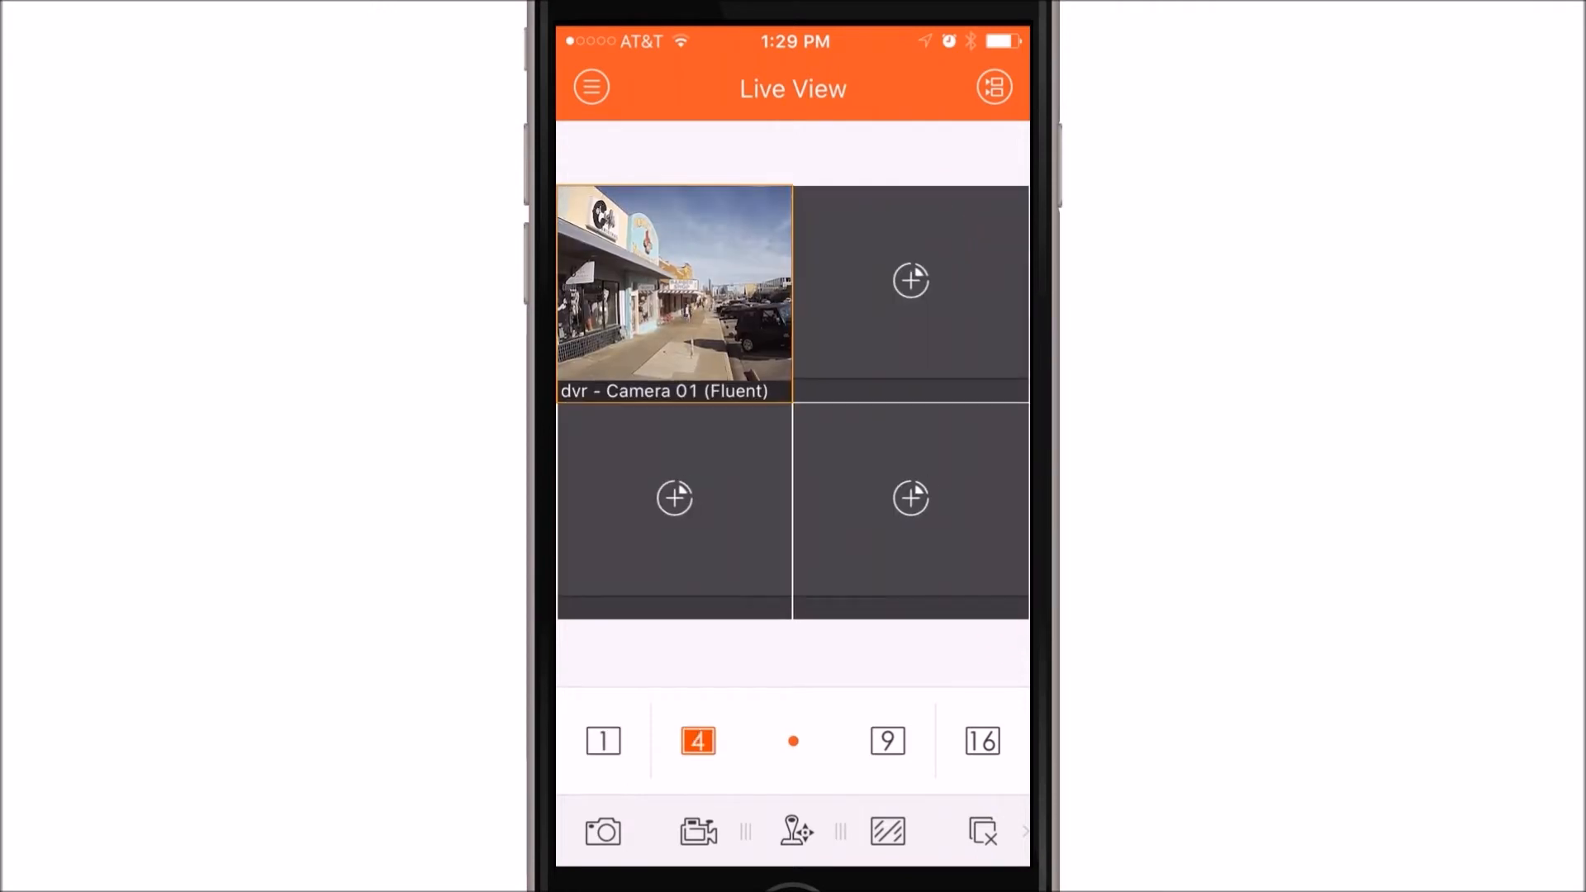
left_click(887, 740)
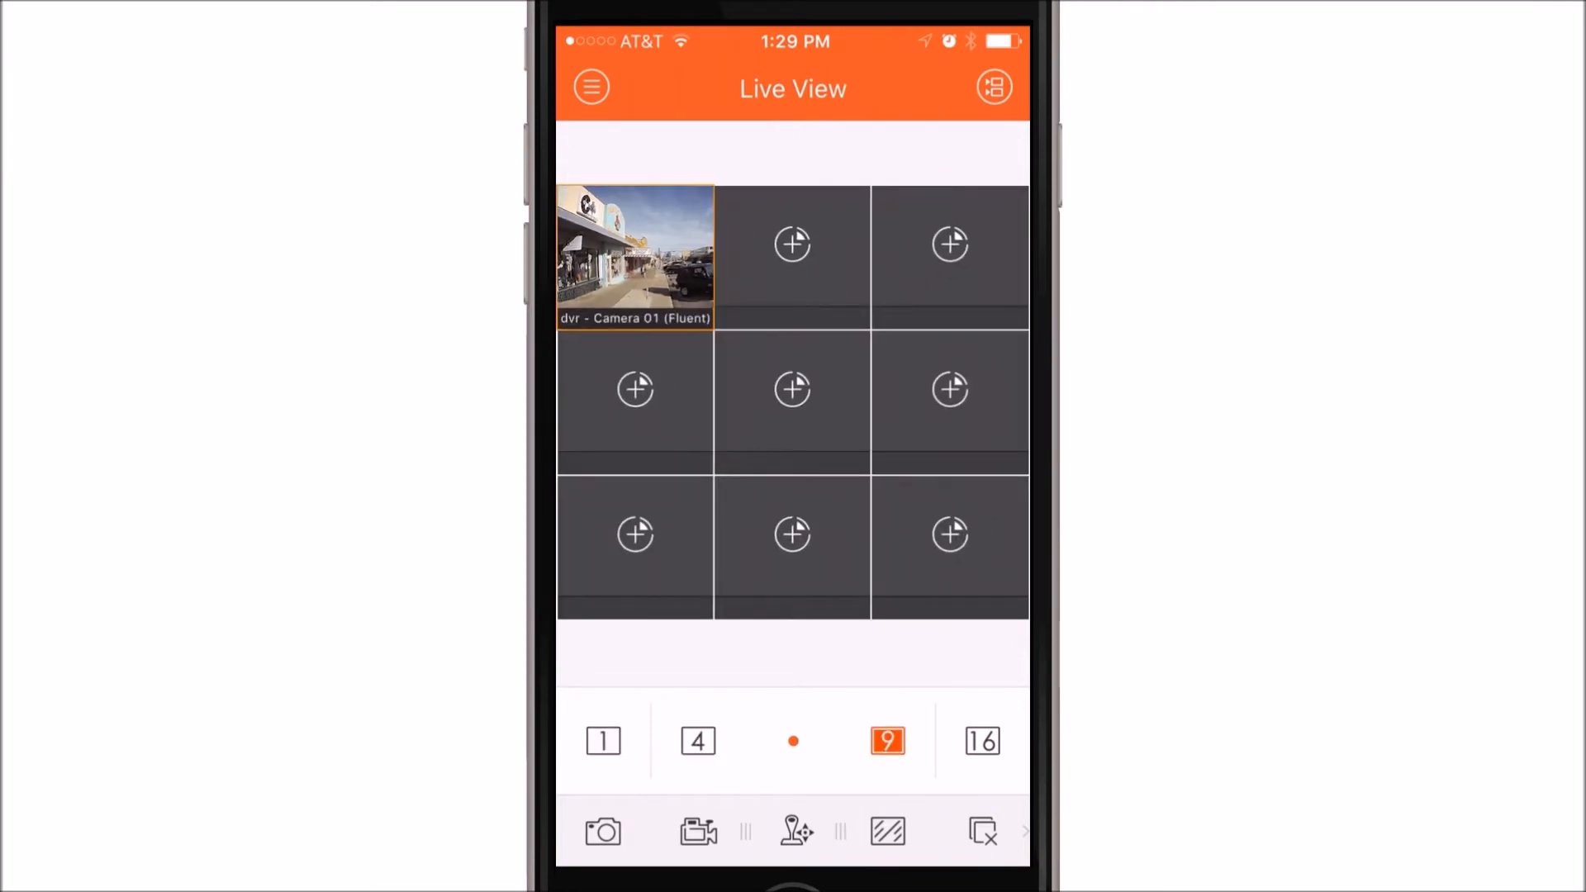
left_click(981, 739)
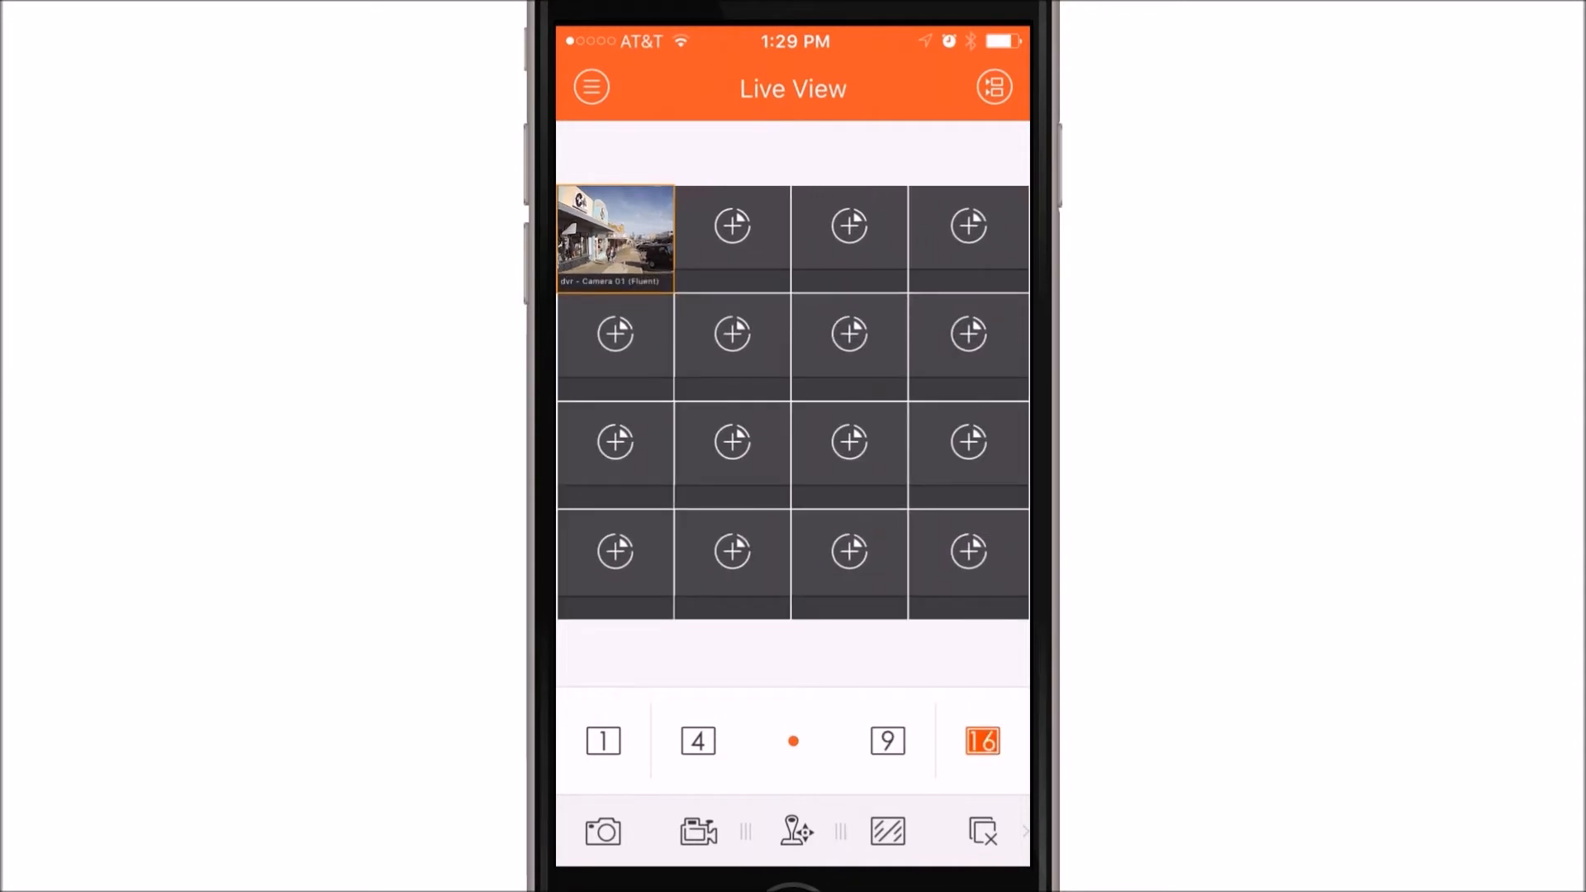
left_click(603, 740)
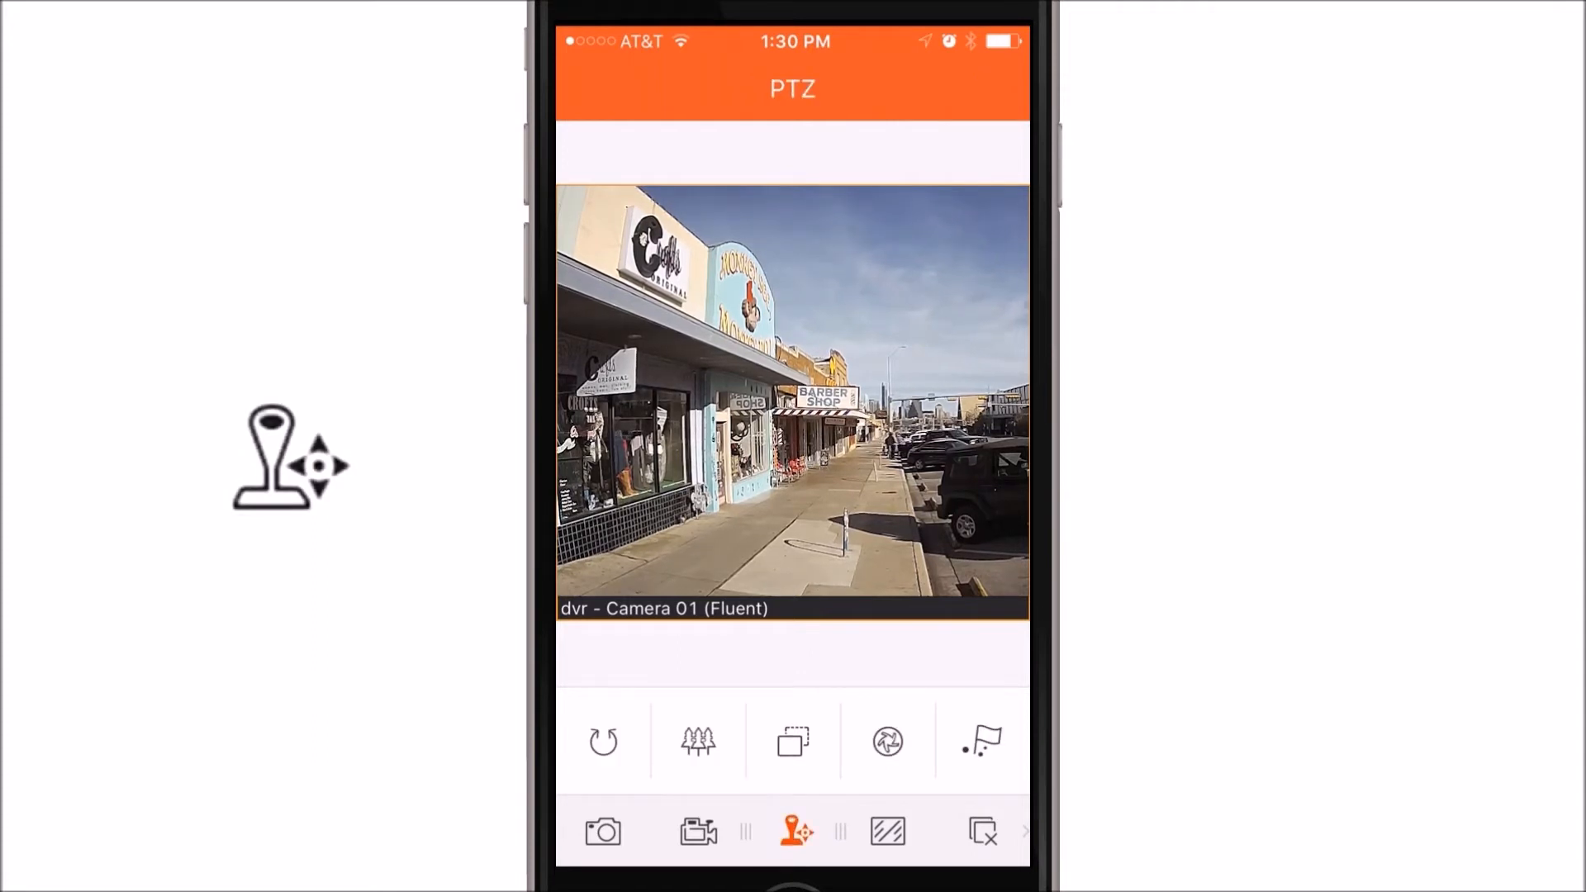
- Exit PTZ control, close Camera 01's live feed and bring it back
left_click(797, 831)
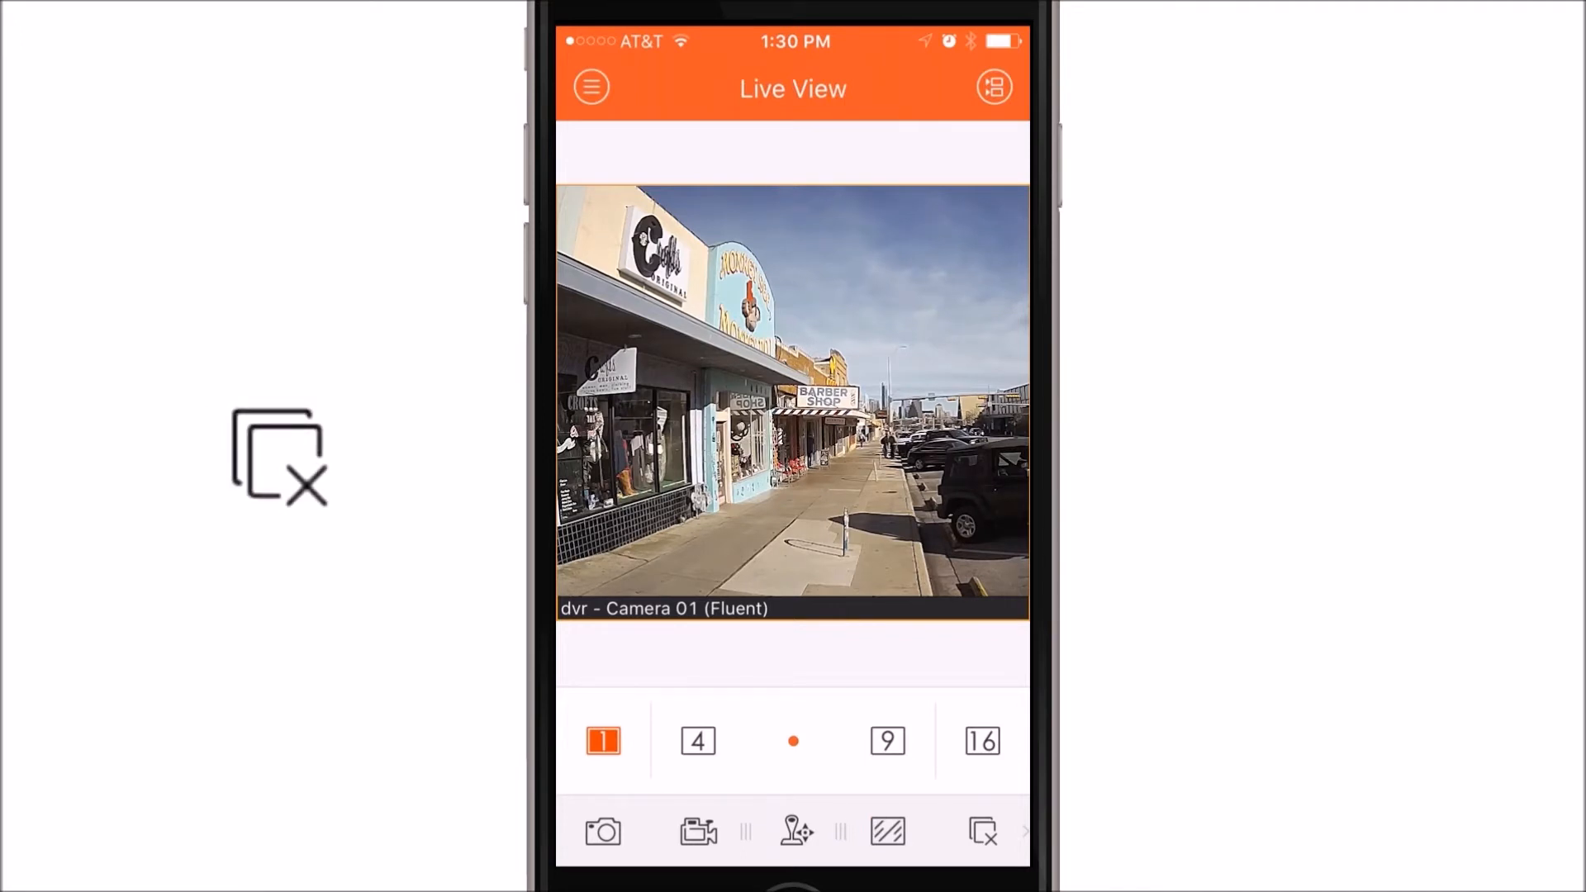
left_click(982, 830)
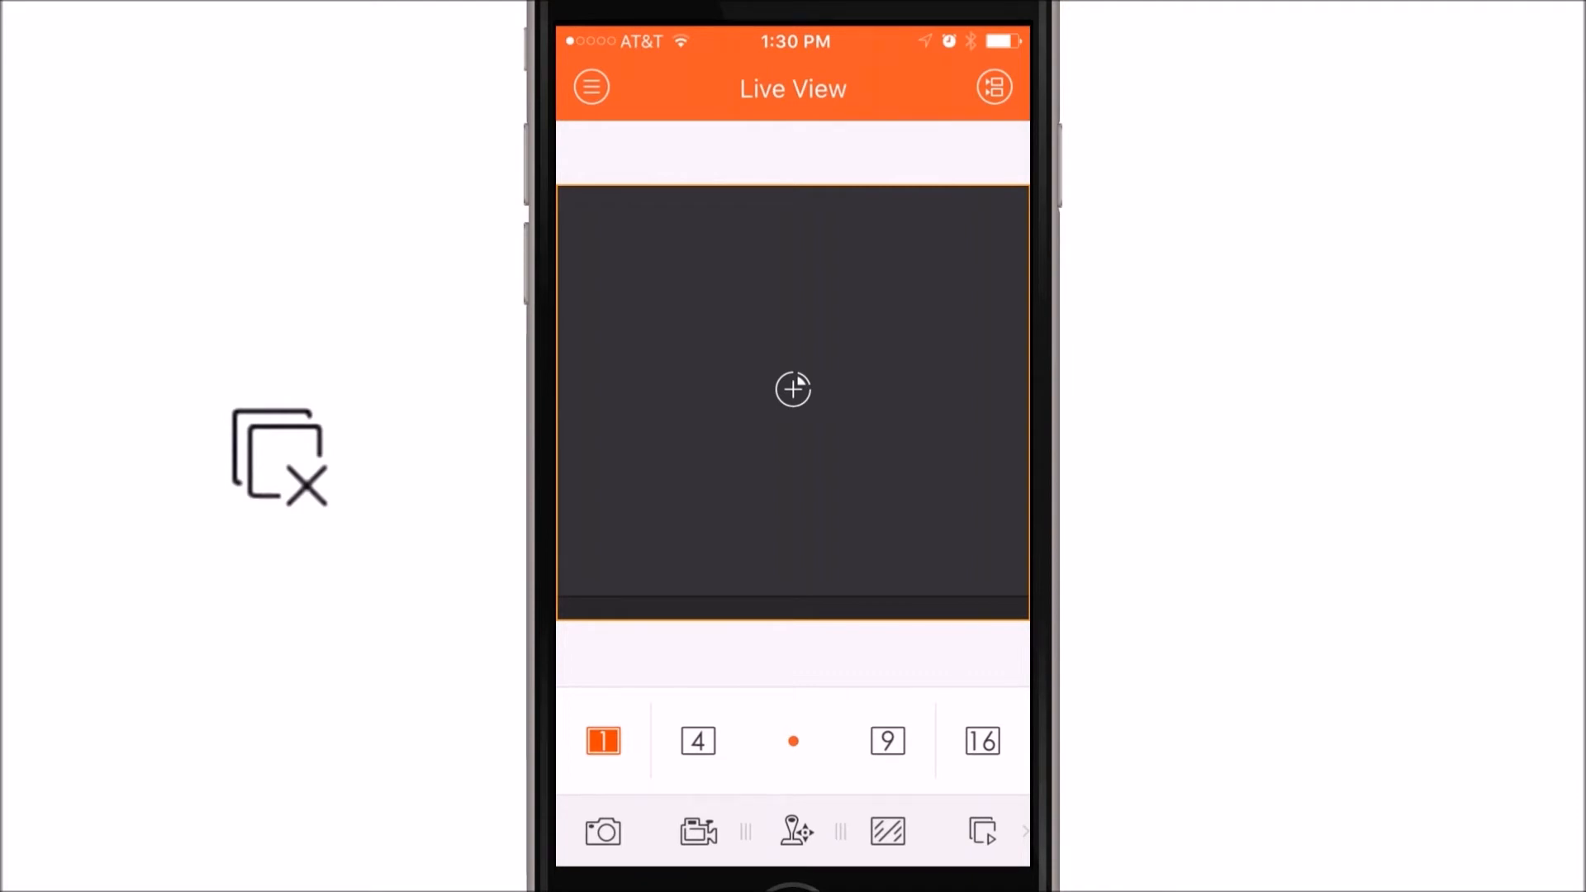
left_click(982, 830)
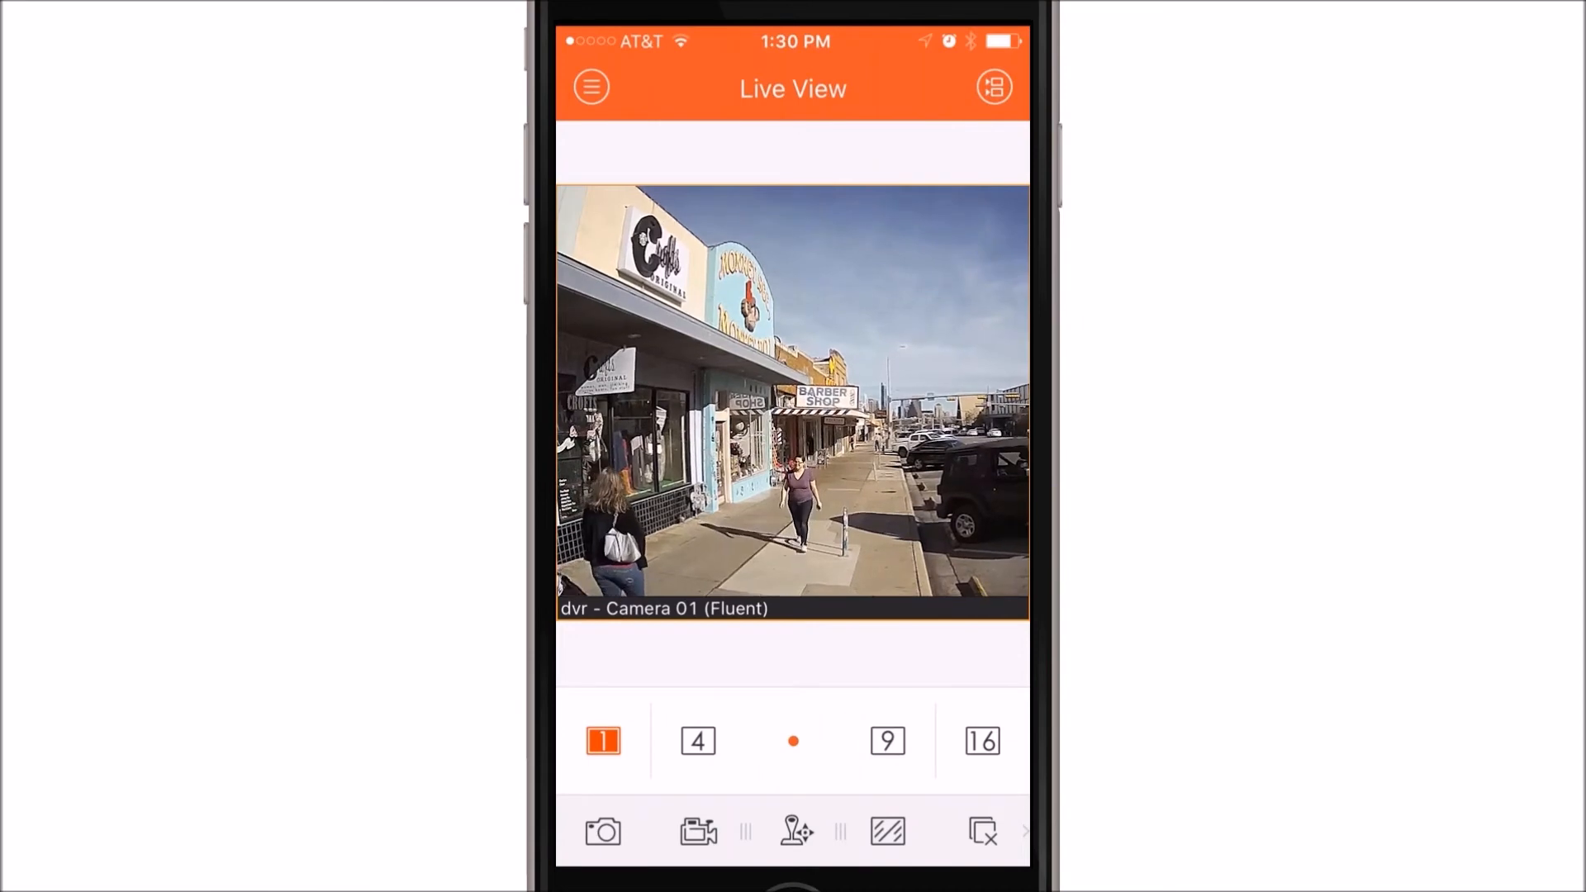
left_click_drag(942, 830, 620, 830)
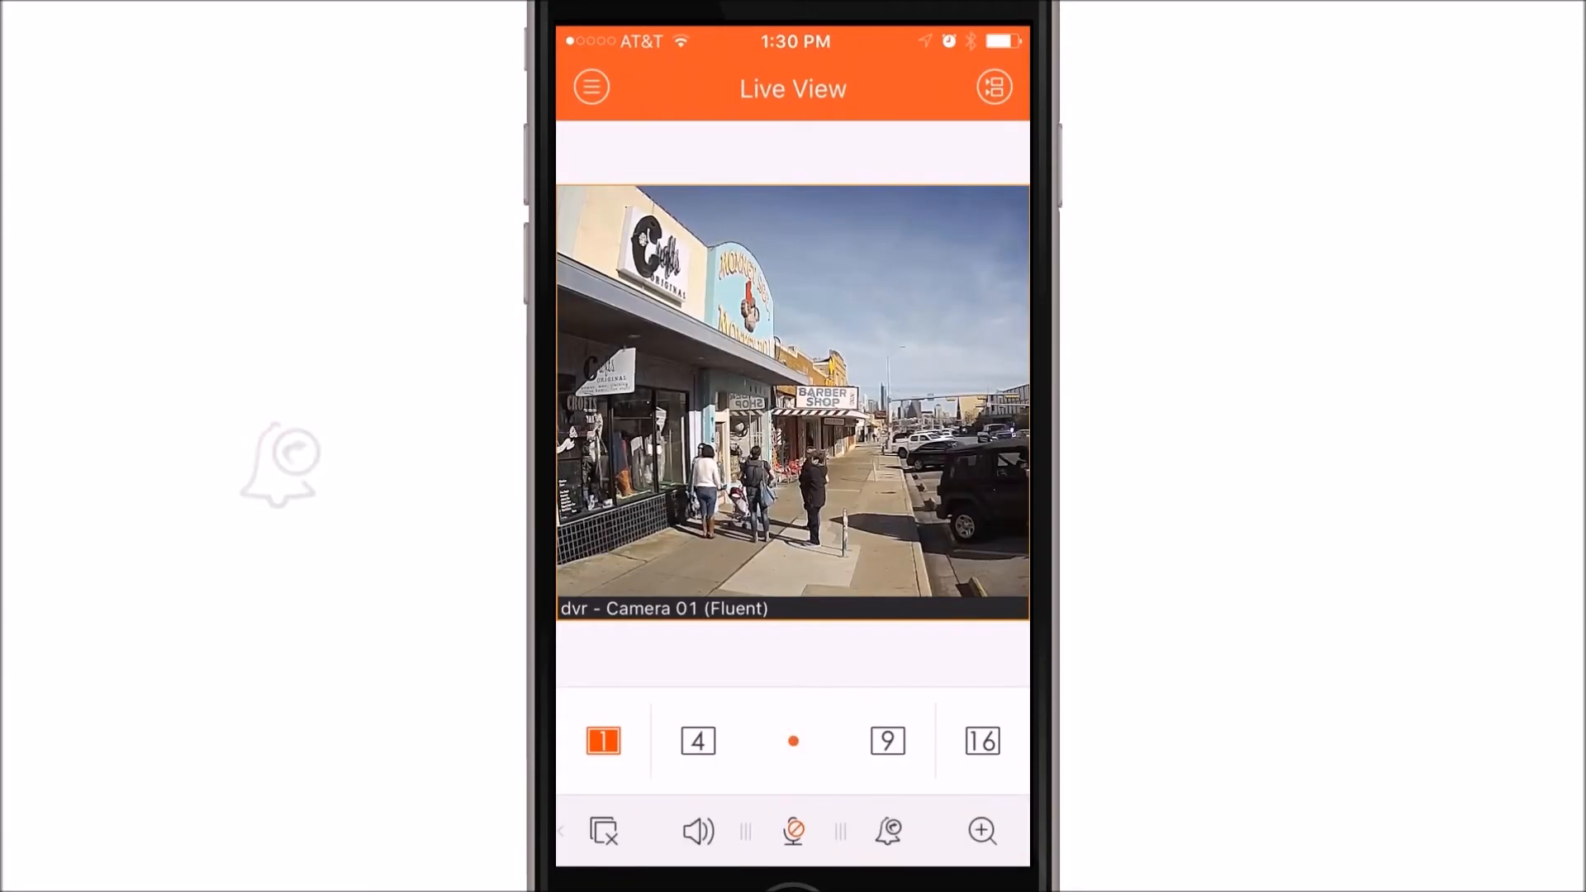
left_click(887, 831)
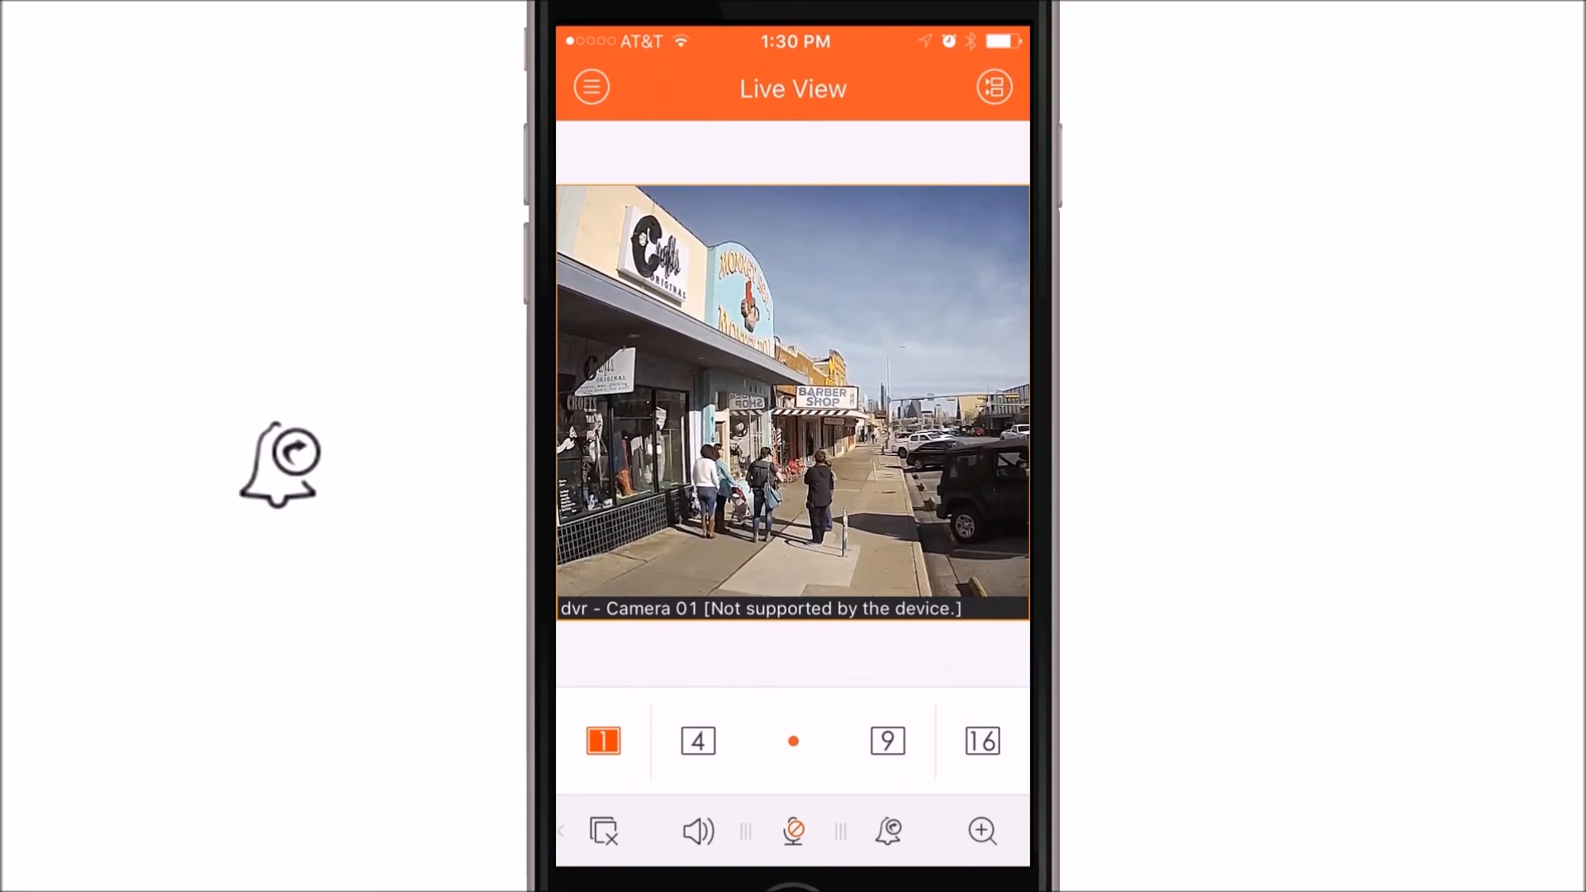
left_click(981, 832)
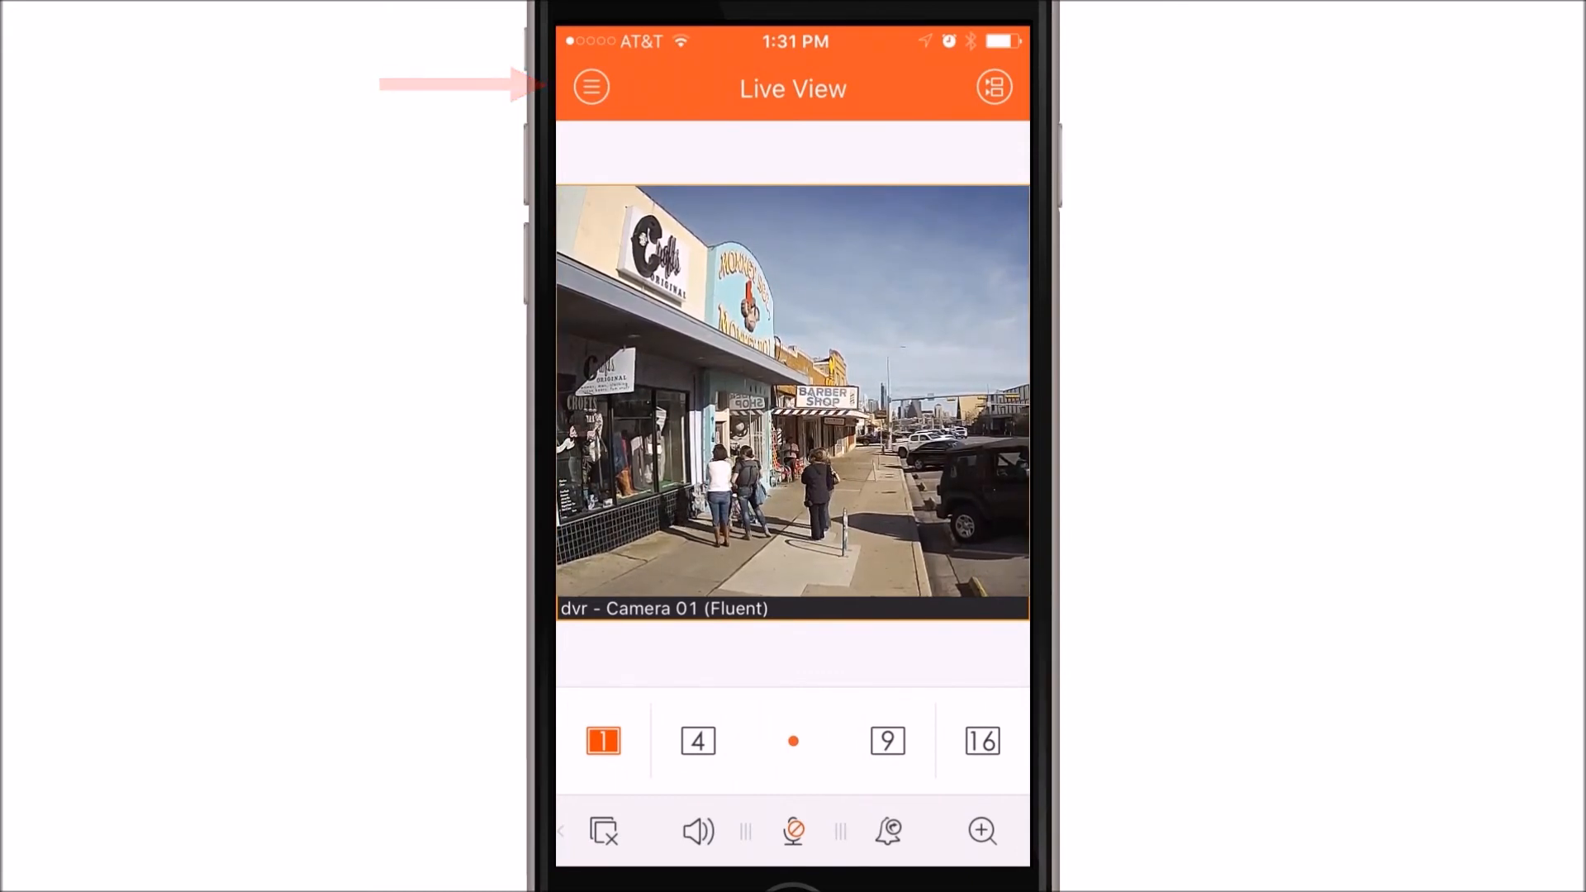
- Play back dvr's Camera 01 recording in the first window and skip to about 08:28
left_click(591, 88)
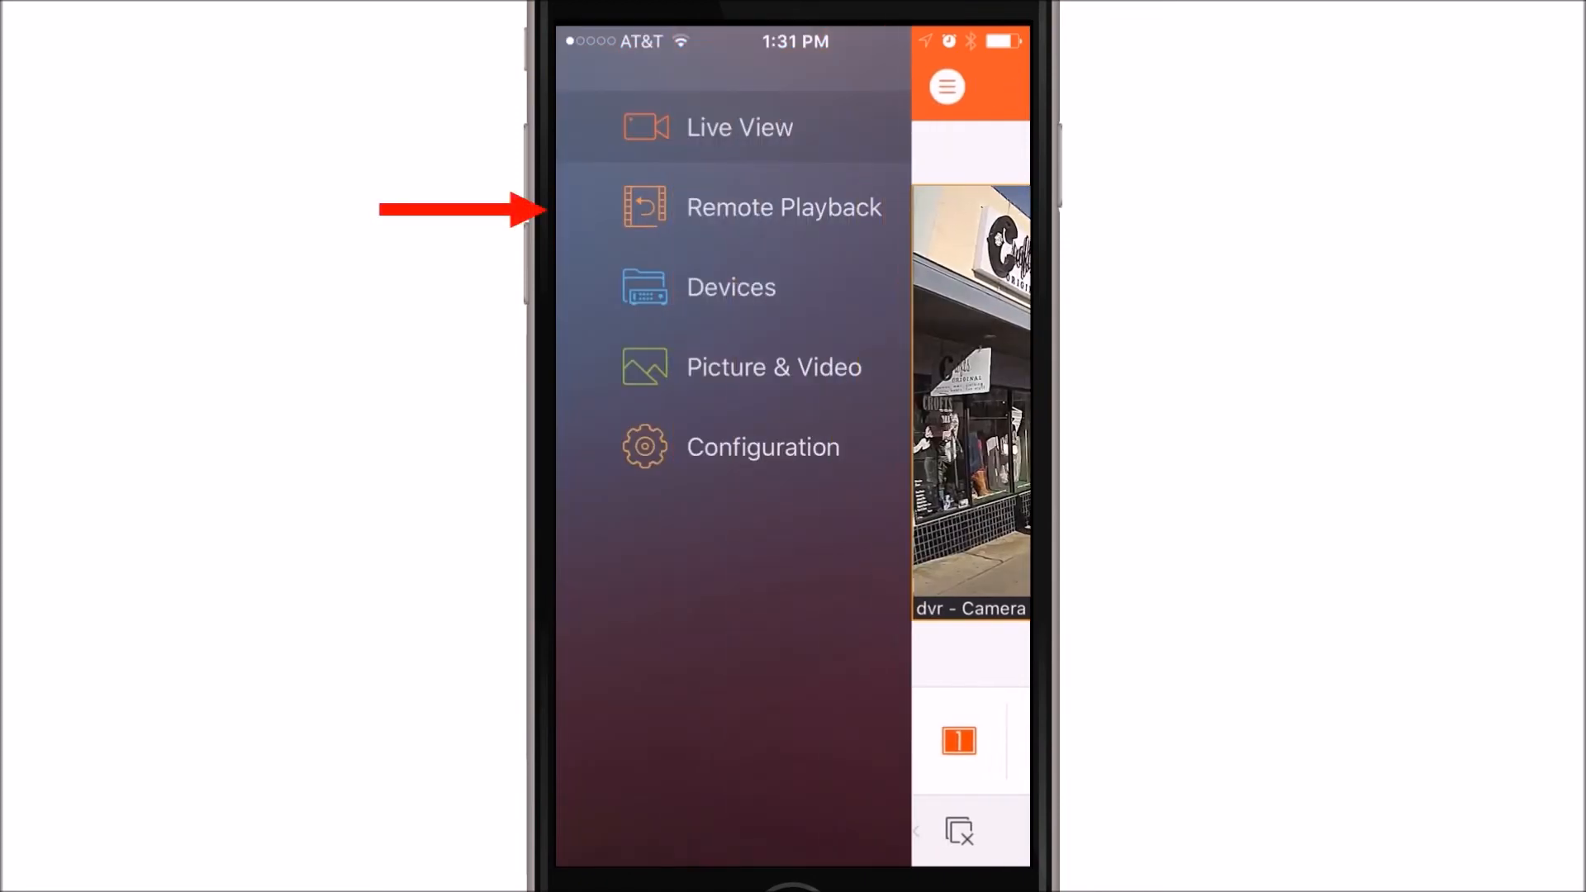
left_click(783, 207)
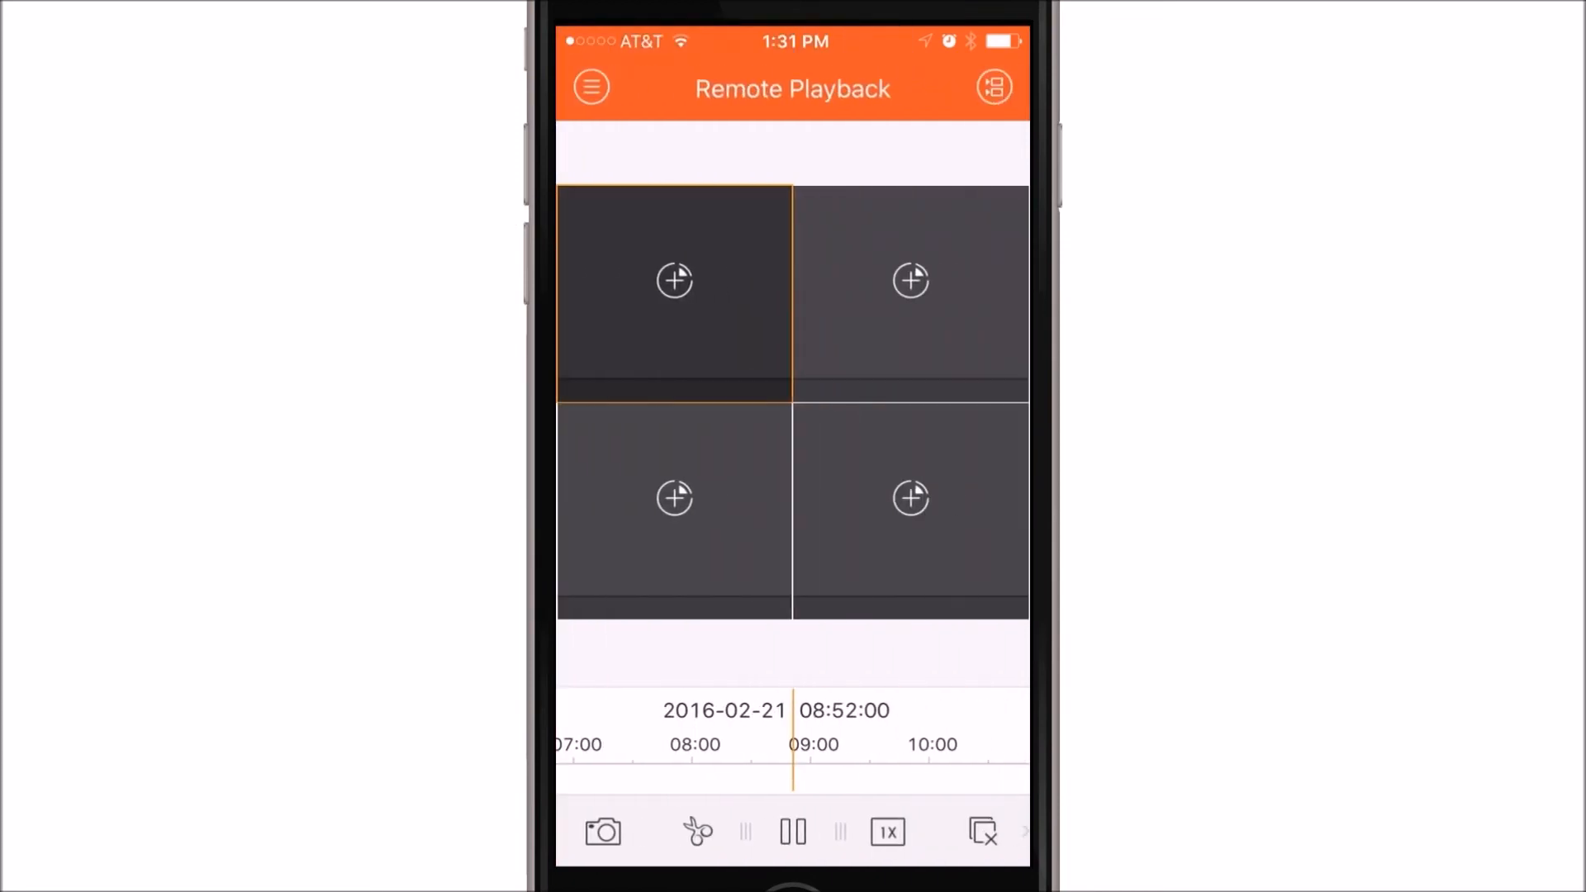
left_click(675, 281)
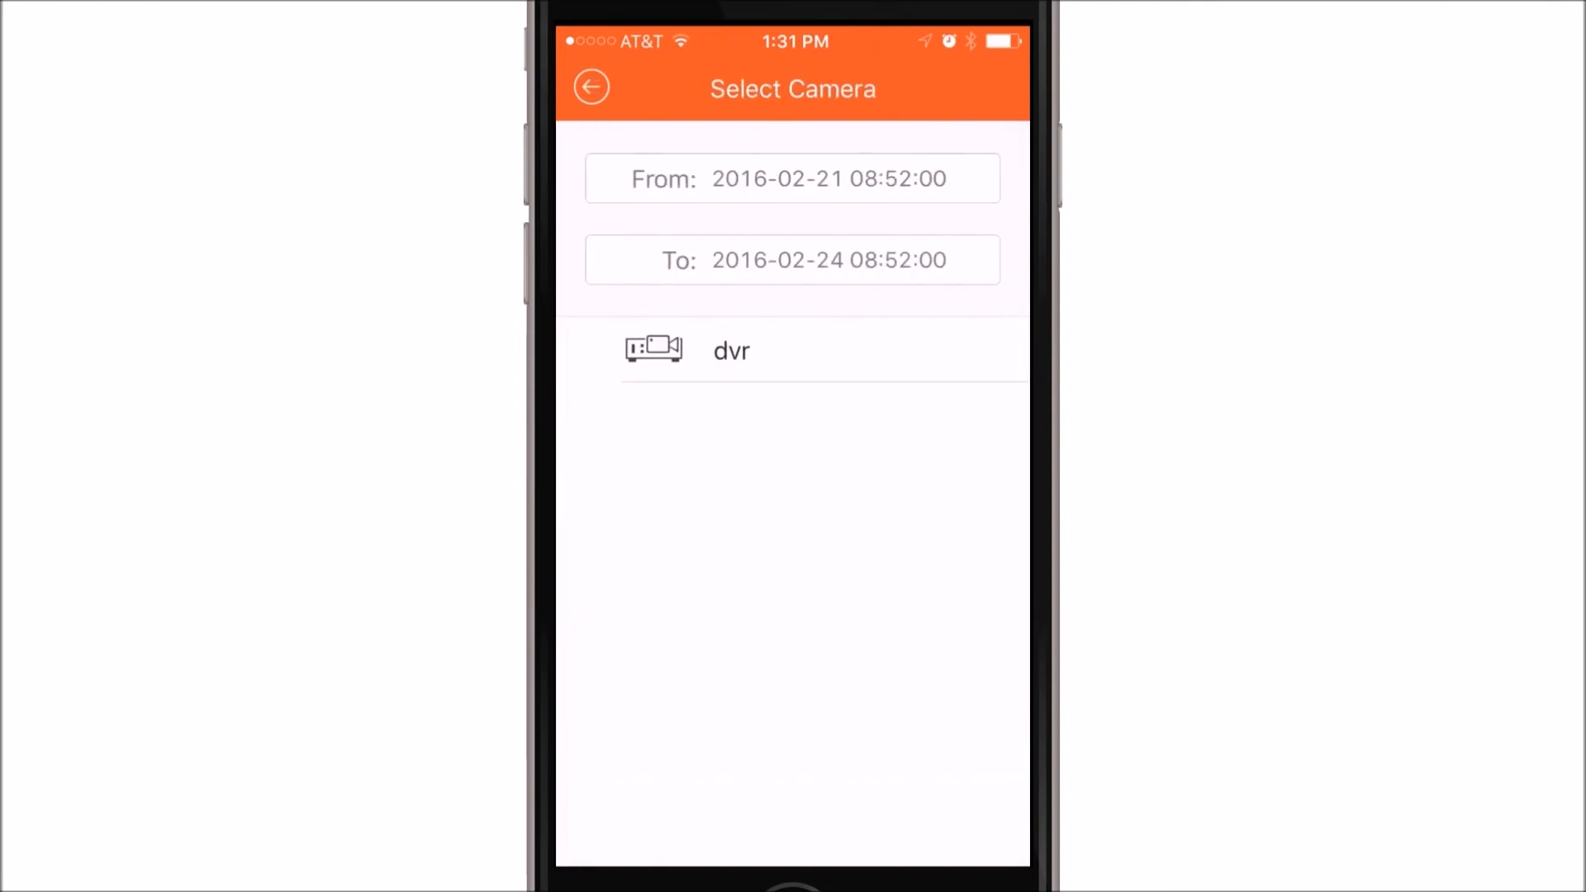
left_click(732, 351)
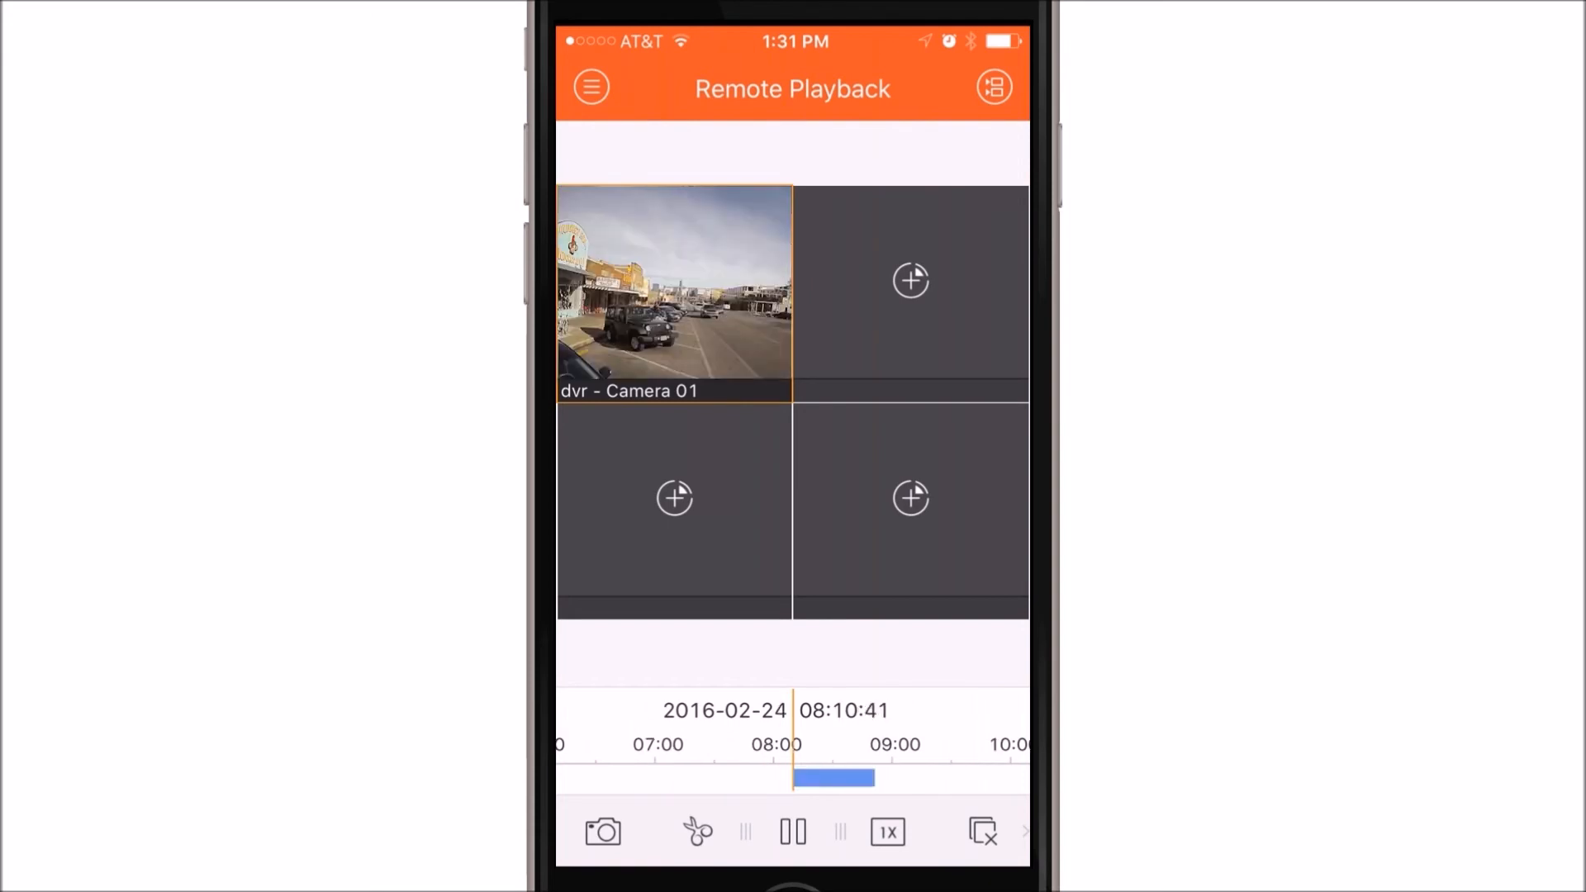
left_click_drag(842, 743, 803, 744)
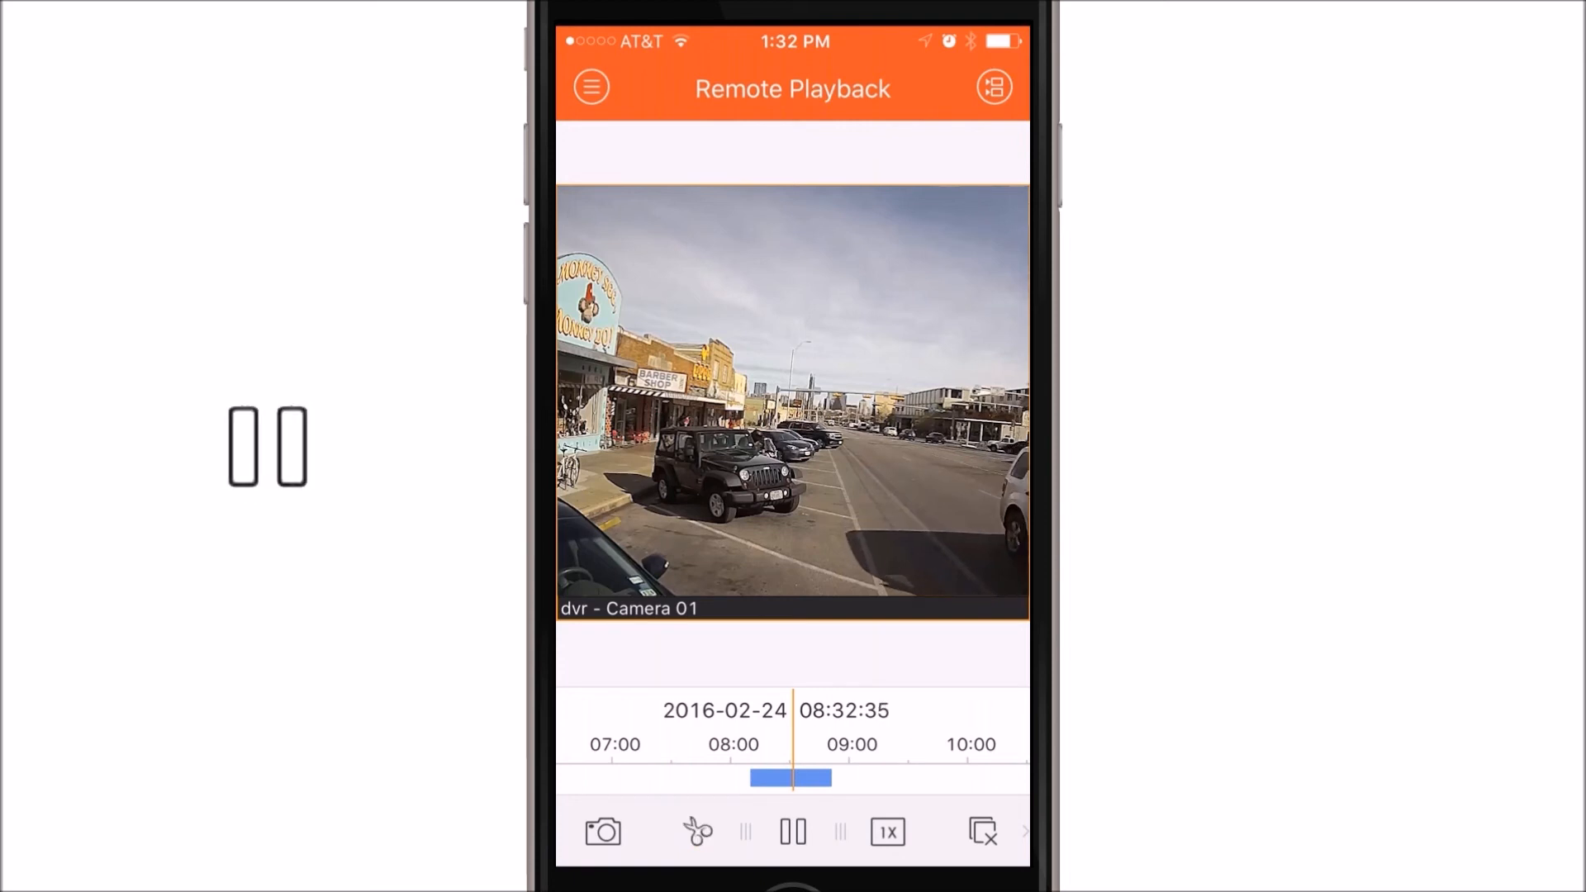
- Check the speed options, keep 1X, then stop Camera 01's playback
left_click(887, 830)
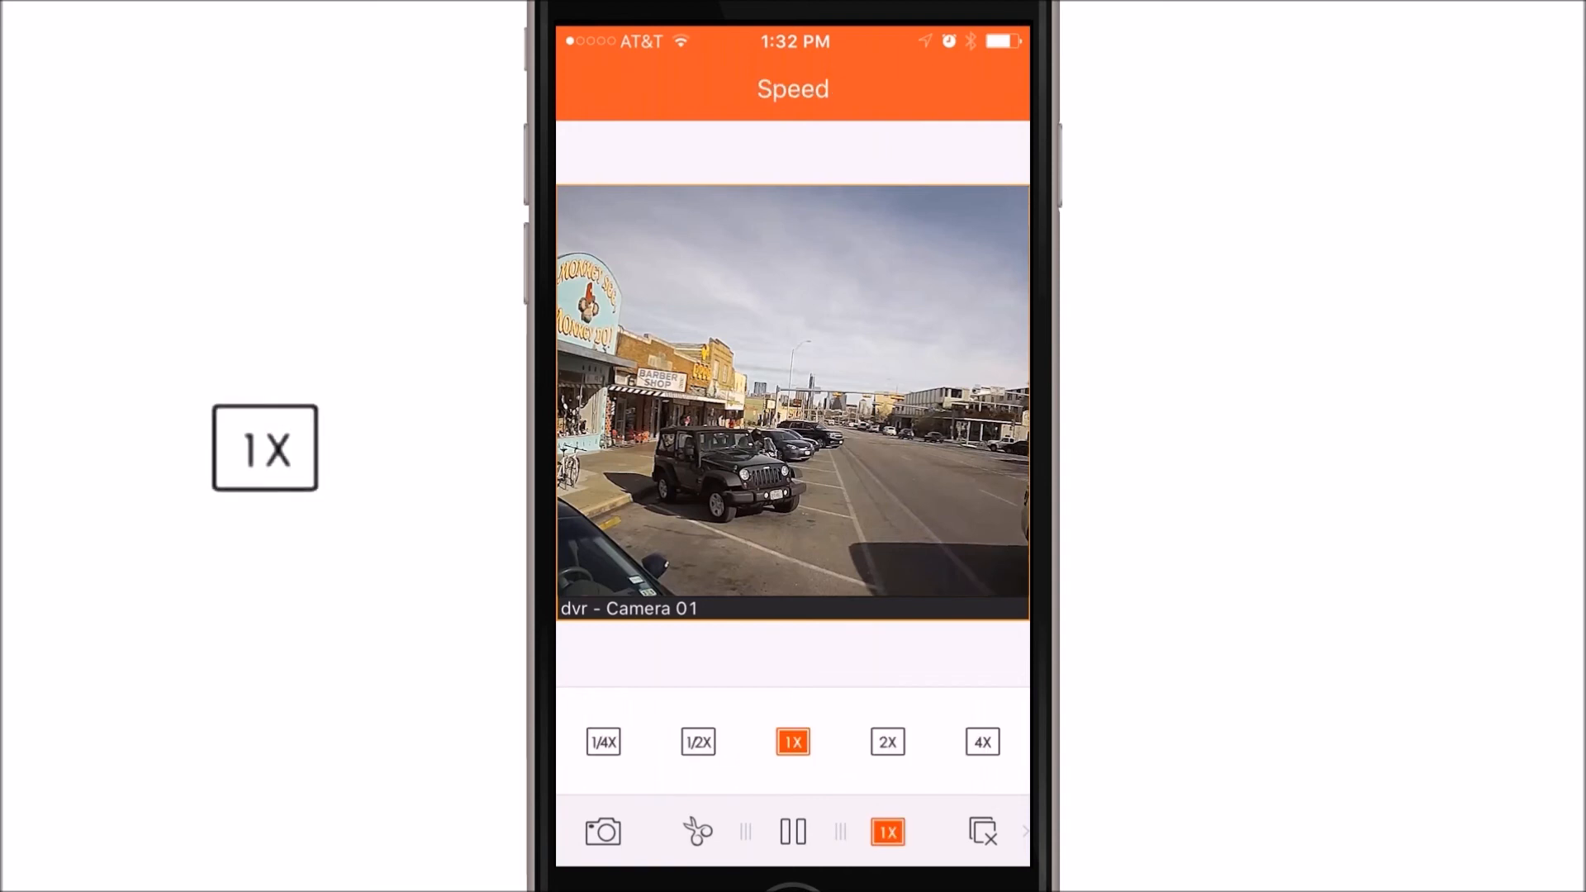
left_click(888, 831)
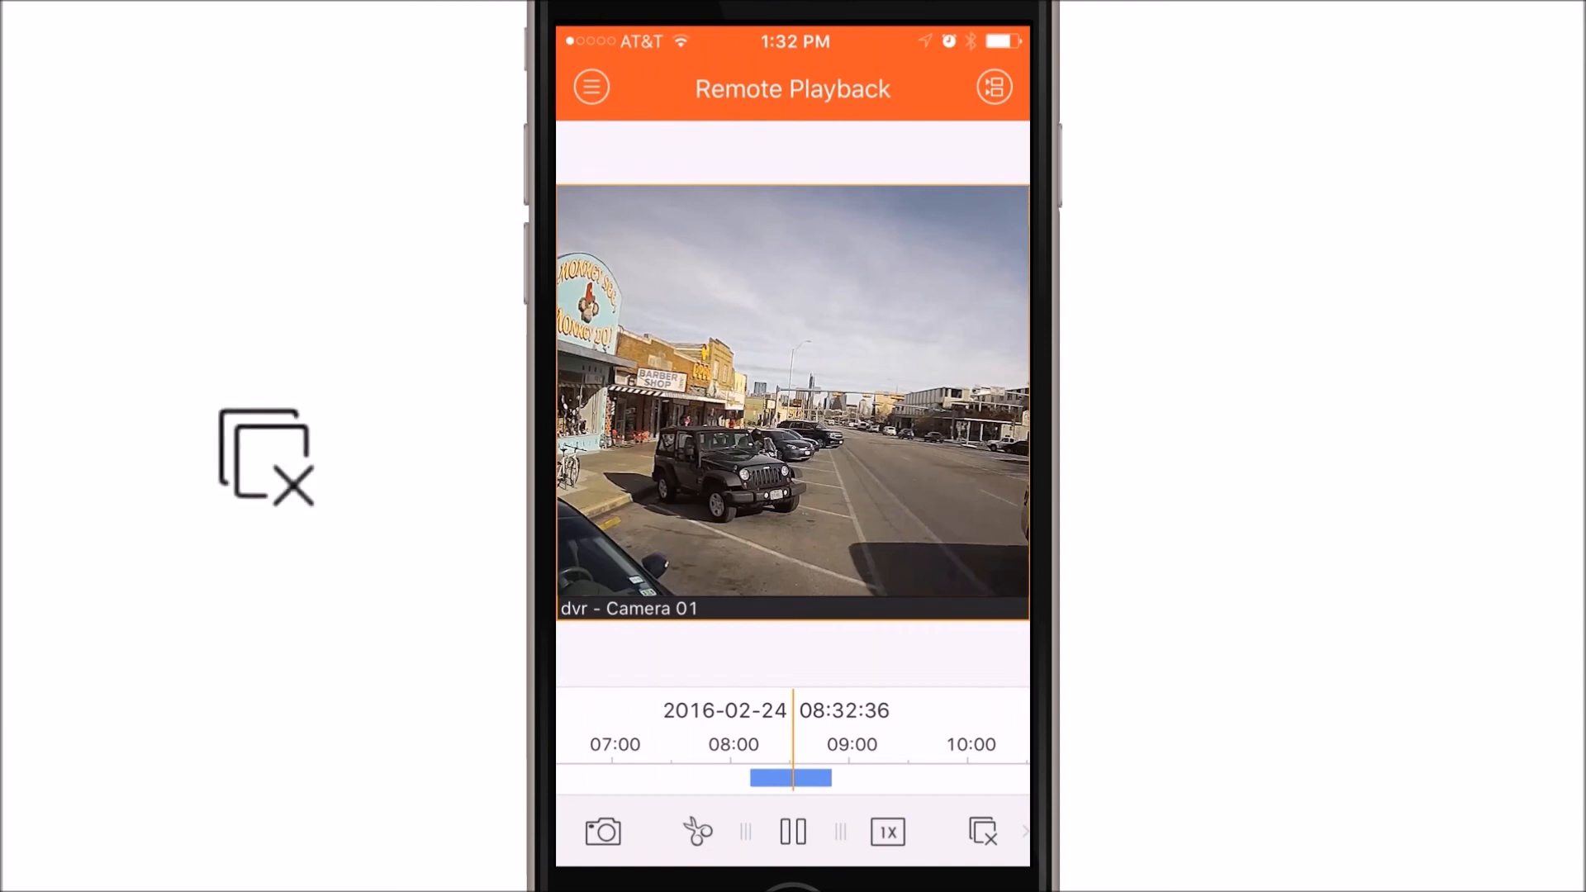
left_click(982, 831)
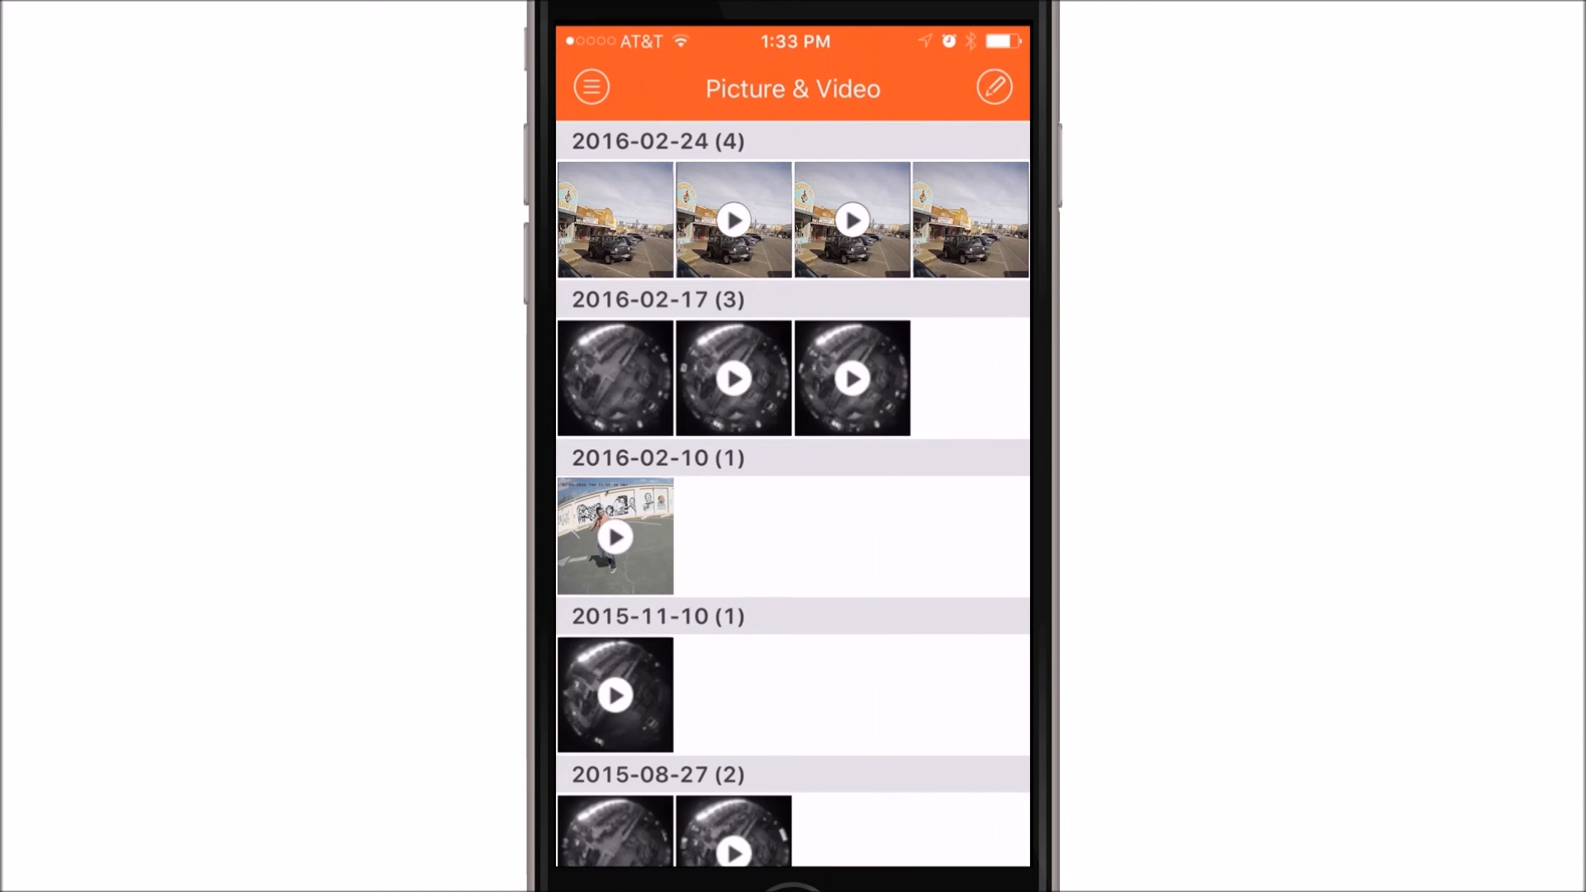
- Reopen the navigation menu from the Picture & Video gallery
left_click(591, 88)
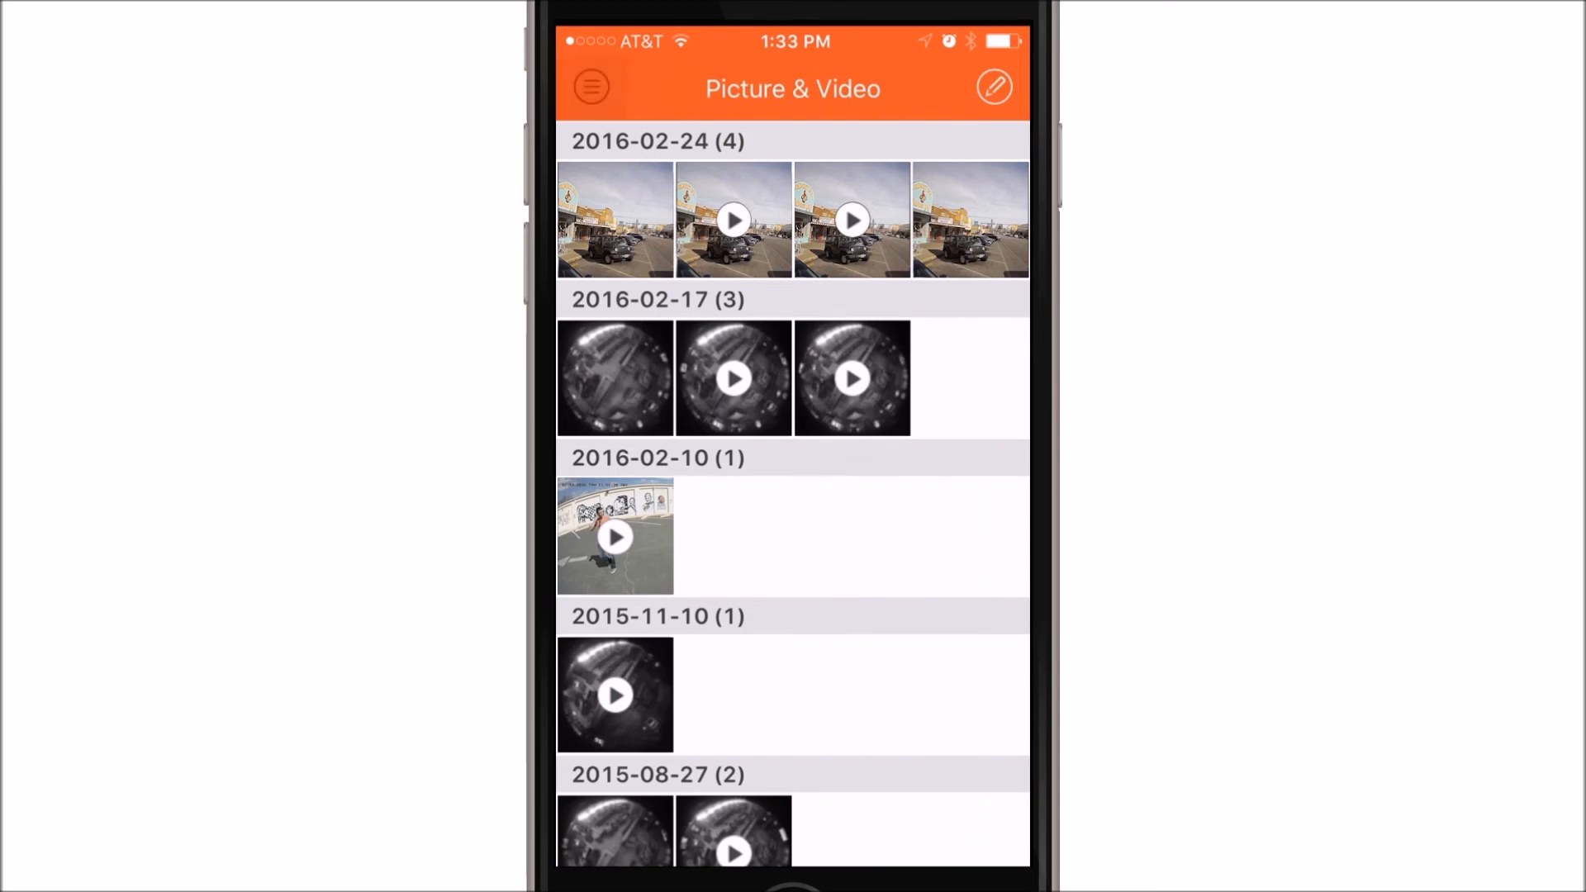